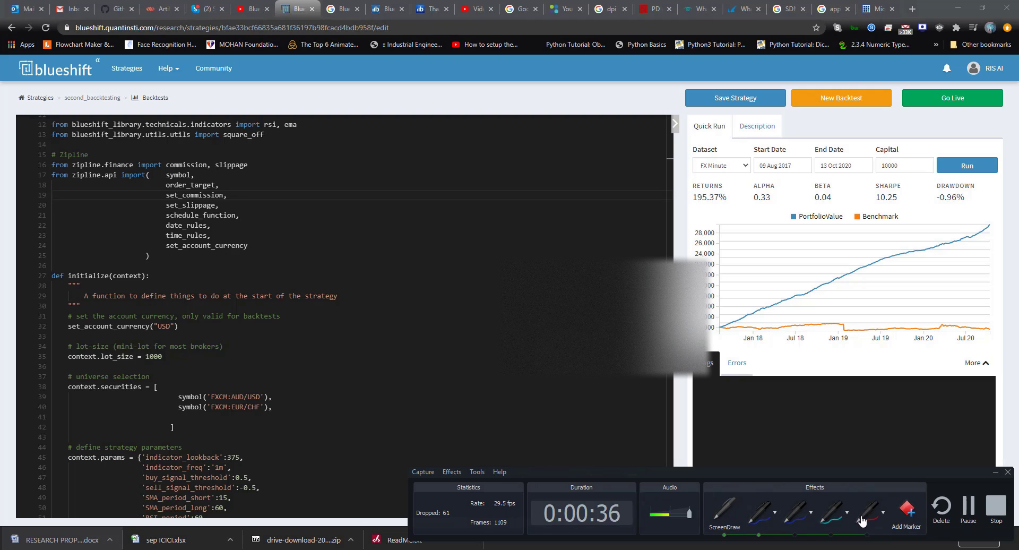
Return from the code editor to the Strategies list showing second_baccktesting and first
left_click(868, 512)
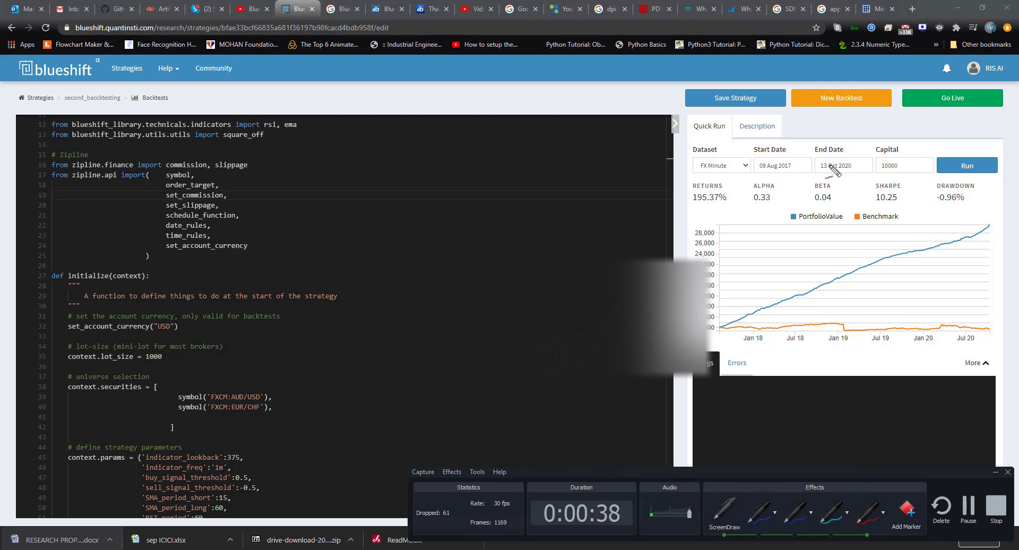
left_click_drag(853, 158, 776, 160)
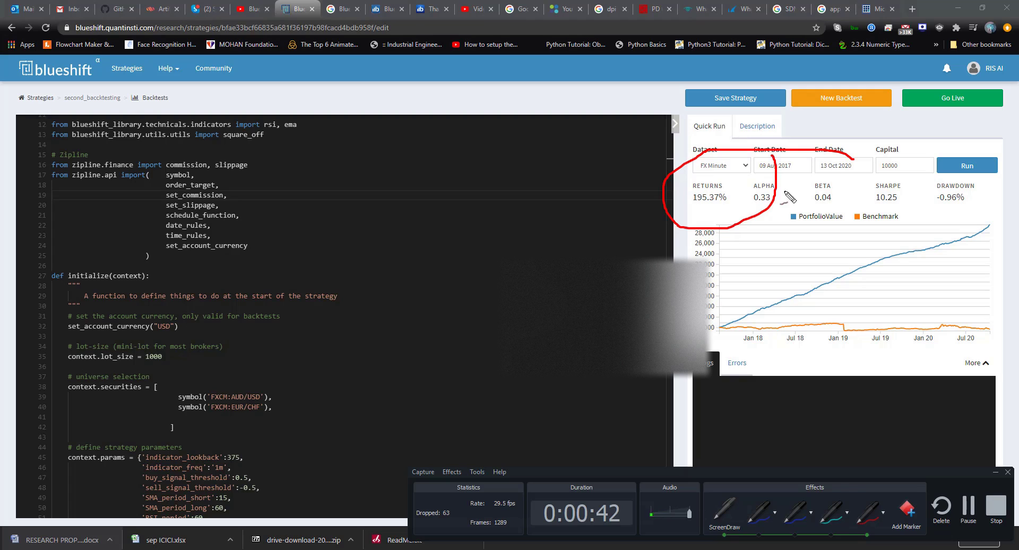
left_click_drag(791, 166, 839, 169)
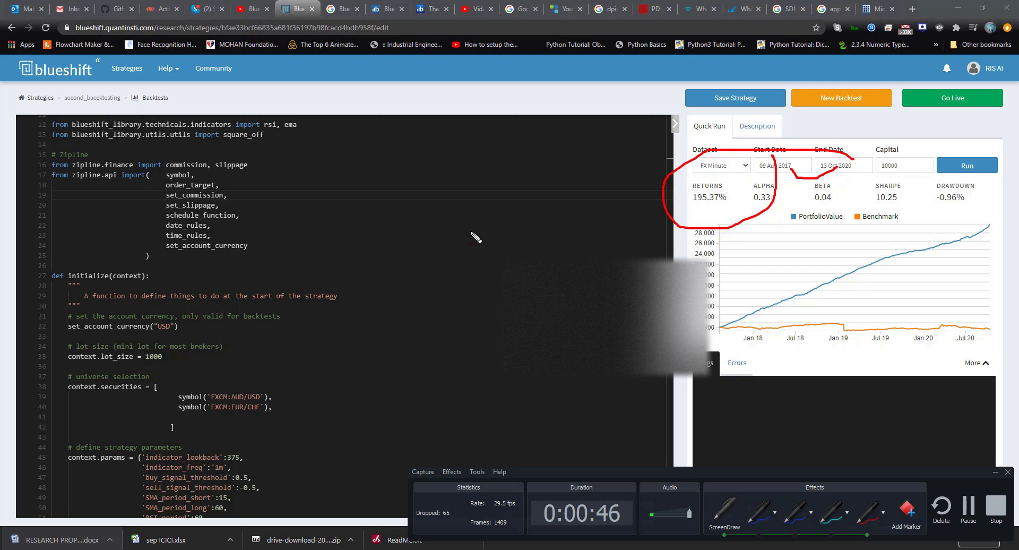
left_click(725, 512)
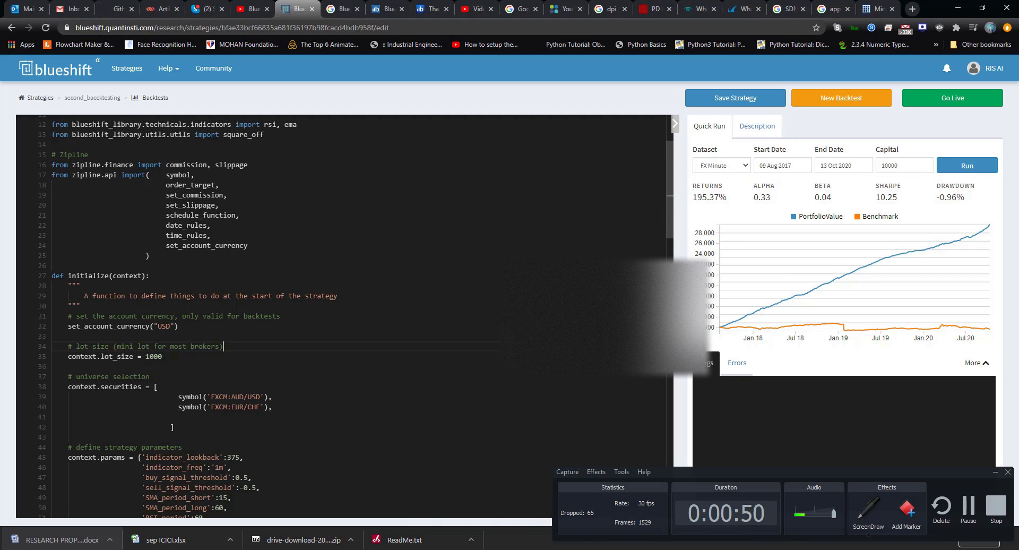
left_click(318, 346)
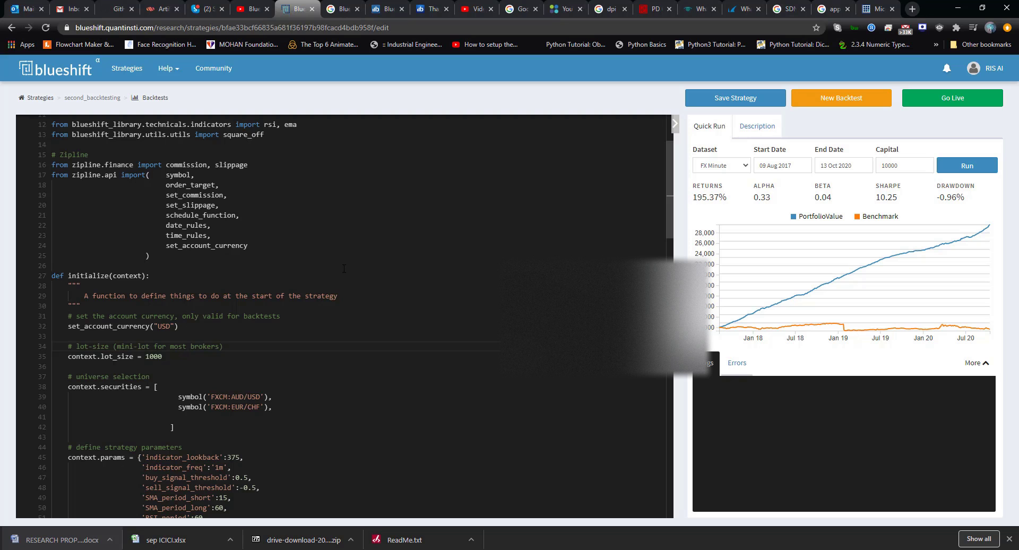
scroll(347, 323, "up", 2)
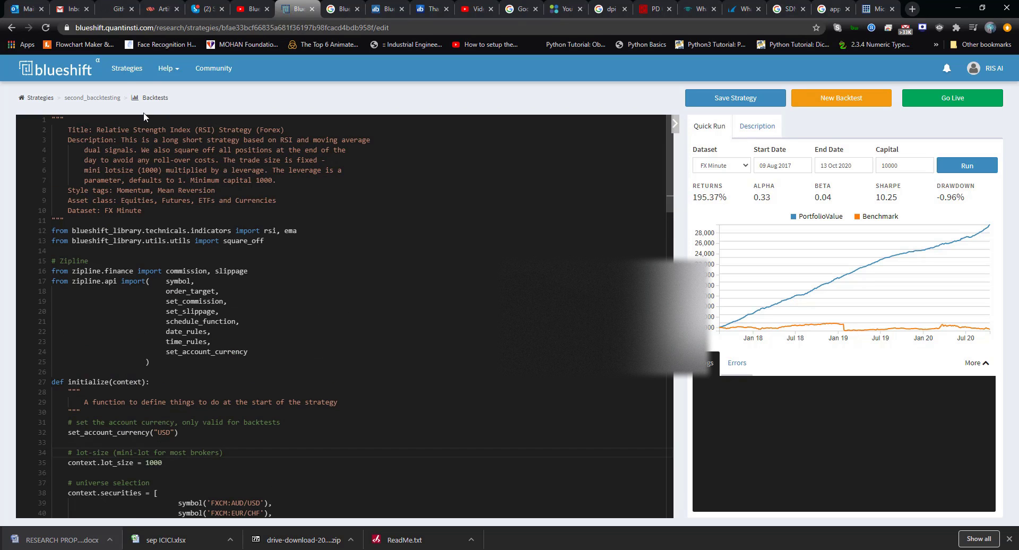
left_click(127, 69)
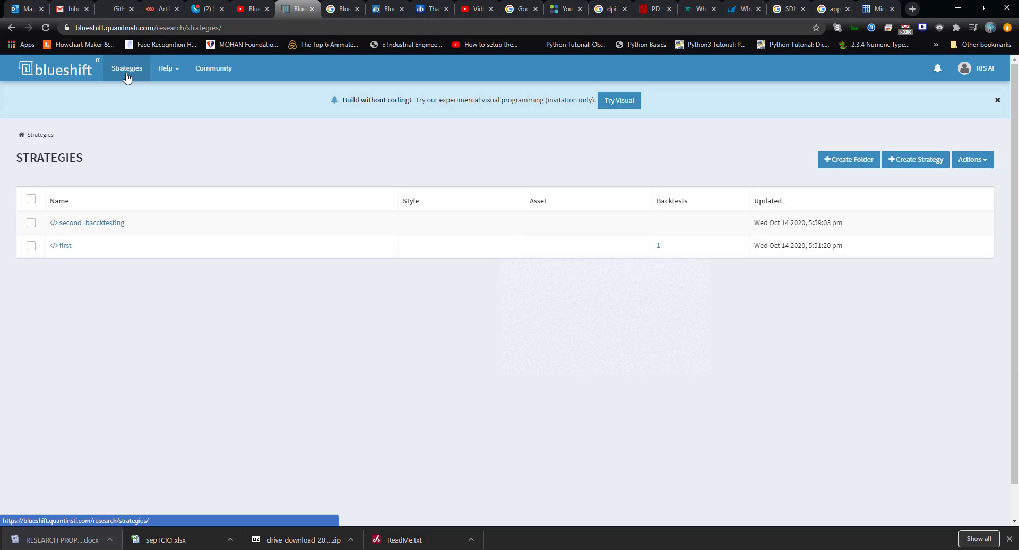
Create a strategy named 'threee' from the RSI Strategy (Forex) template and open its code
left_click(913, 162)
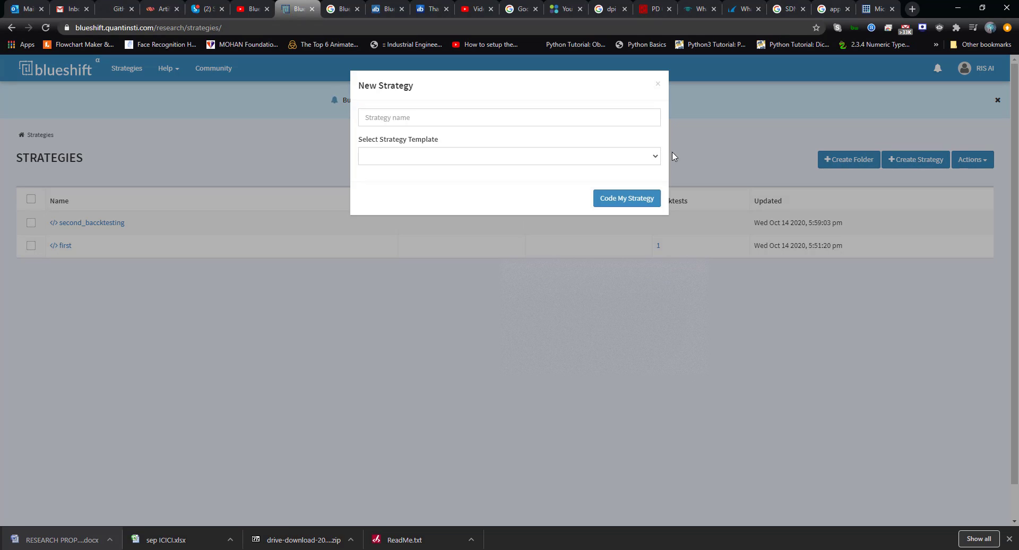
left_click(498, 115)
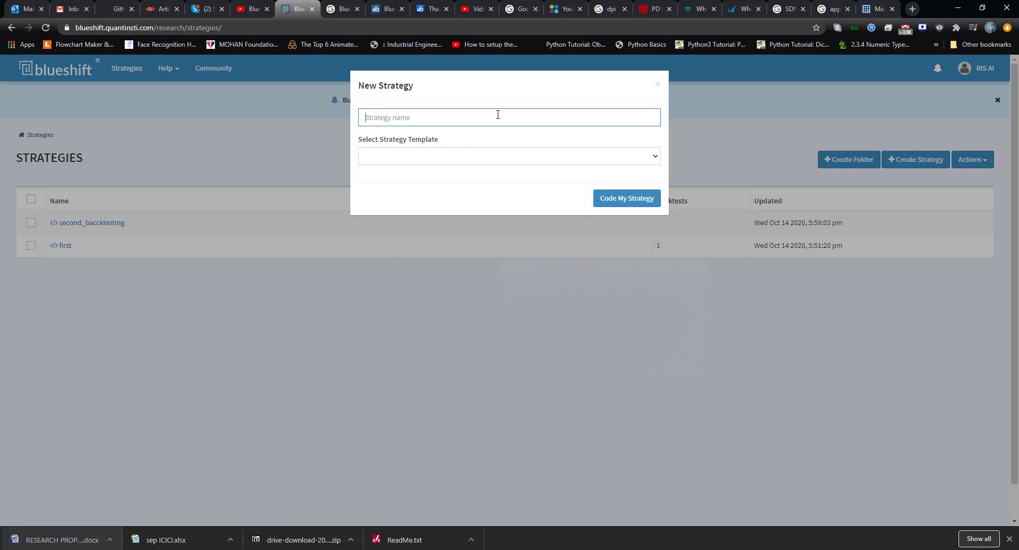
type("threee")
left_click(500, 152)
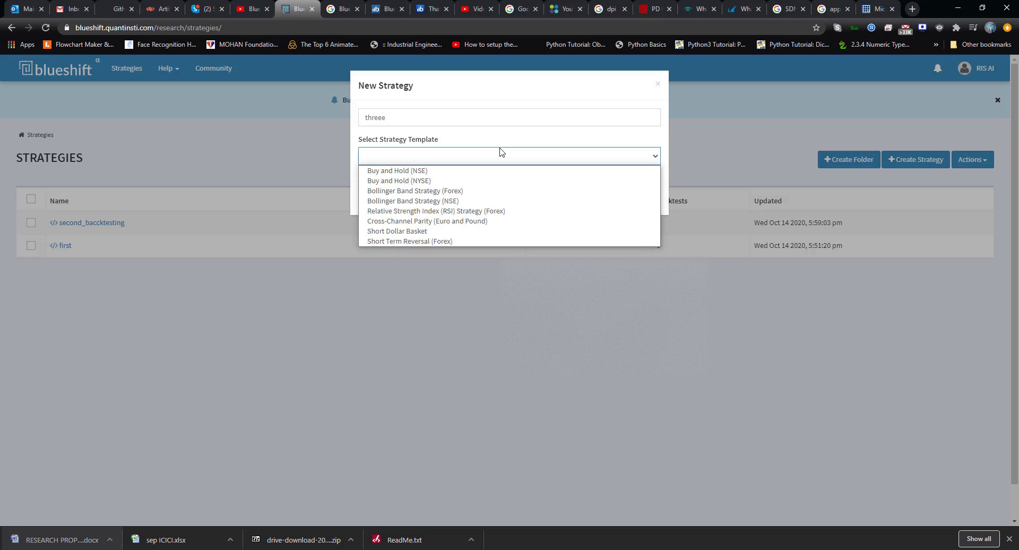
left_click(503, 212)
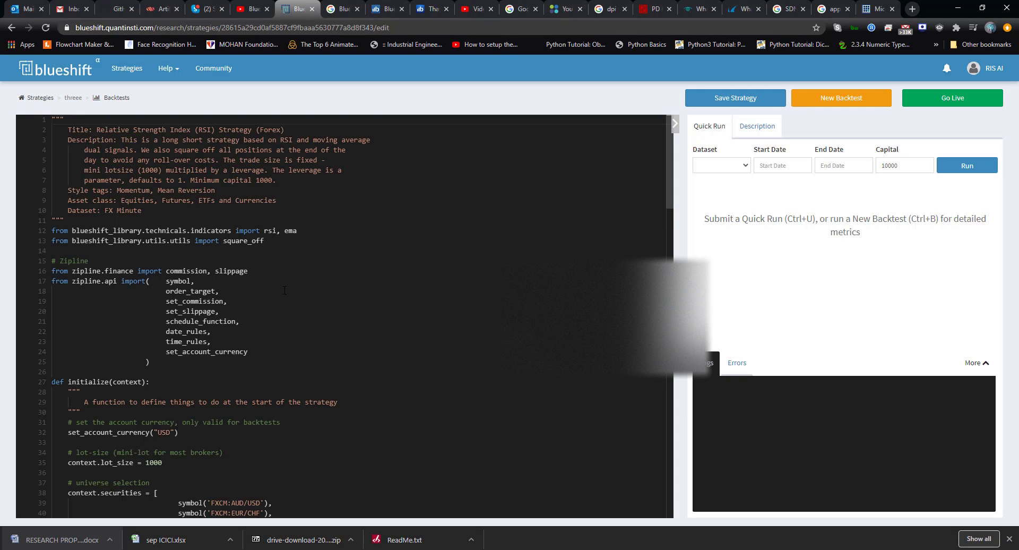
Delete the seven extra currency pairs from context.securities, keeping FXCM:AUD/USD and FXCM:EUR/CHF
scroll(284, 291, "down", 3)
scroll(282, 288, "down", 1)
scroll(281, 286, "down", 2)
scroll(278, 284, "down", 3)
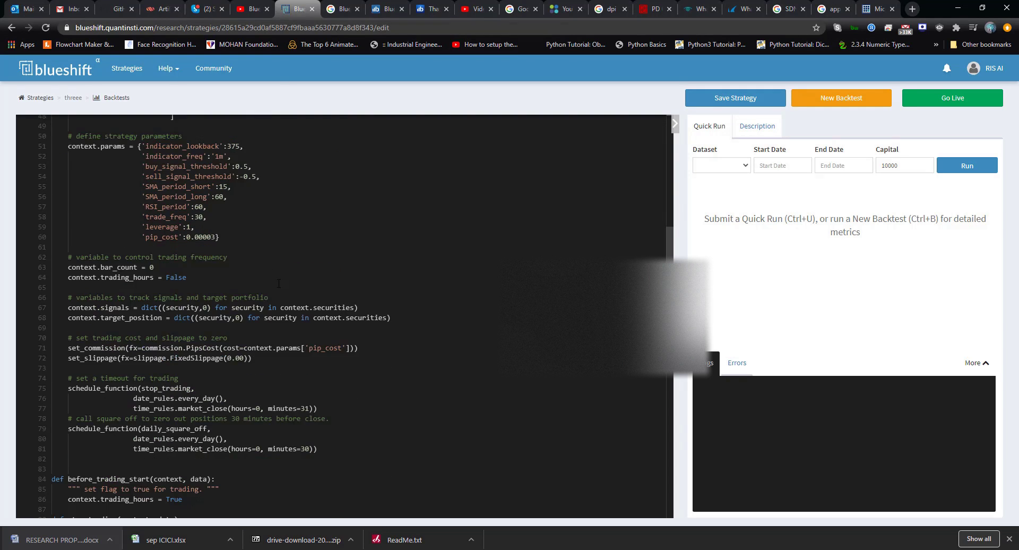
scroll(279, 284, "down", 2)
scroll(279, 284, "down", 3)
scroll(279, 283, "down", 3)
scroll(278, 284, "down", 3)
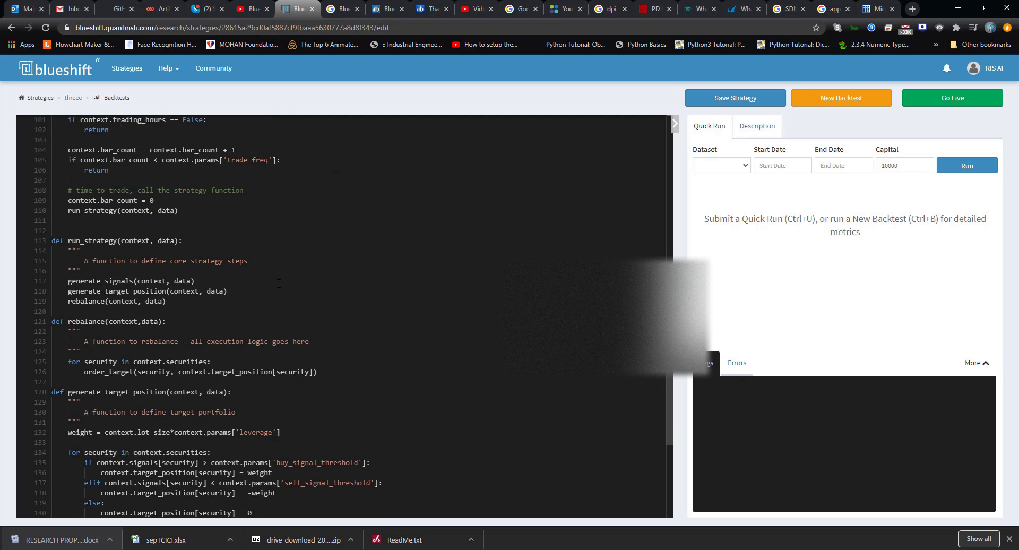
scroll(279, 283, "down", 2)
scroll(279, 283, "down", 3)
scroll(279, 283, "down", 2)
scroll(278, 283, "down", 1)
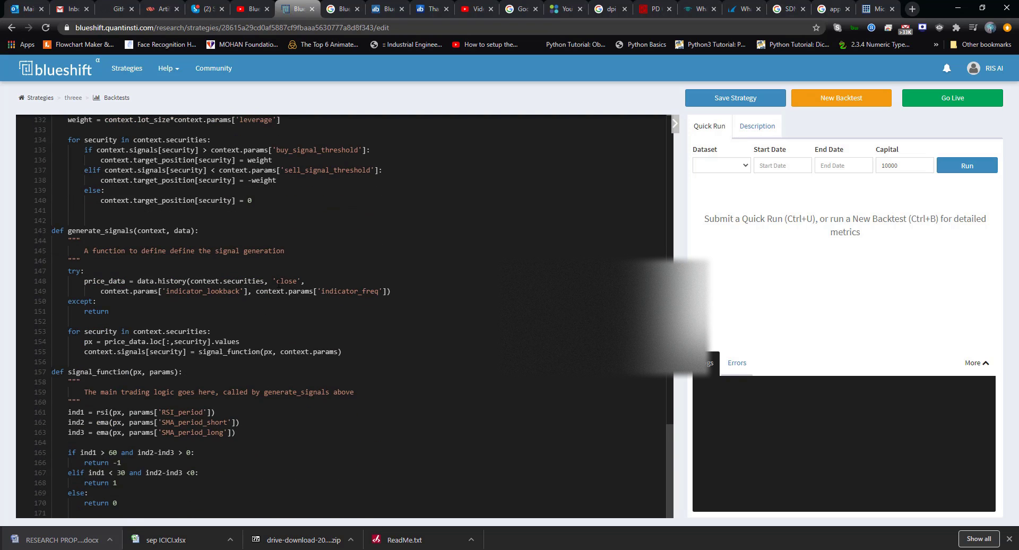
scroll(279, 283, "up", 1)
scroll(278, 283, "up", 6)
scroll(278, 283, "up", 3)
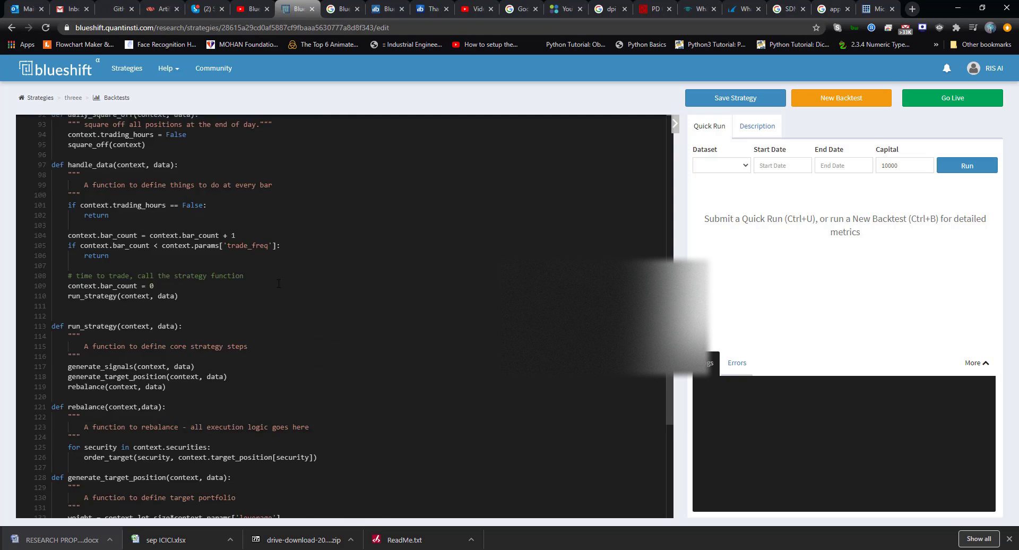
scroll(279, 284, "up", 4)
scroll(278, 283, "up", 5)
scroll(282, 283, "up", 3)
scroll(284, 284, "up", 1)
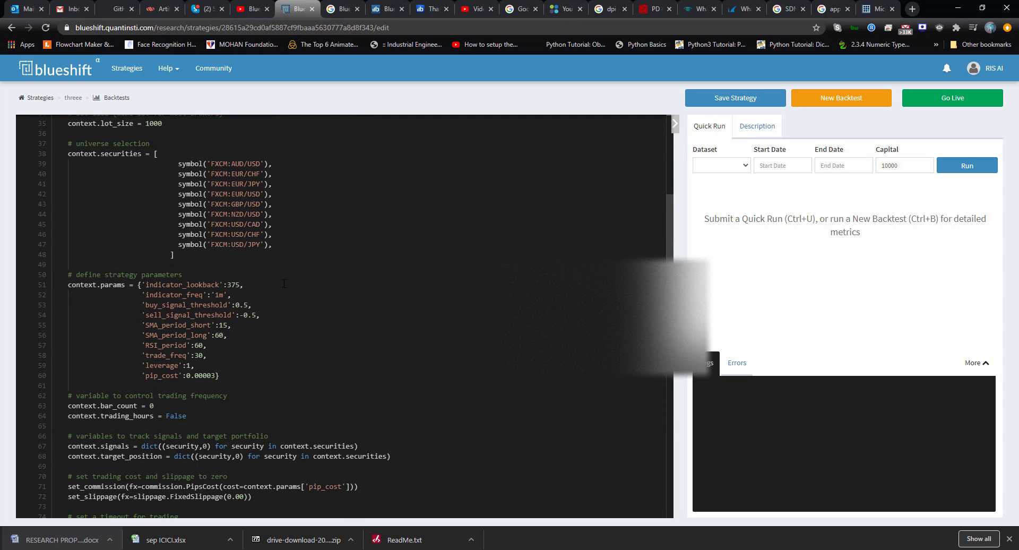
mouse_move(177, 196)
left_mouse_down()
mouse_move(276, 226)
mouse_move(300, 249)
left_mouse_up()
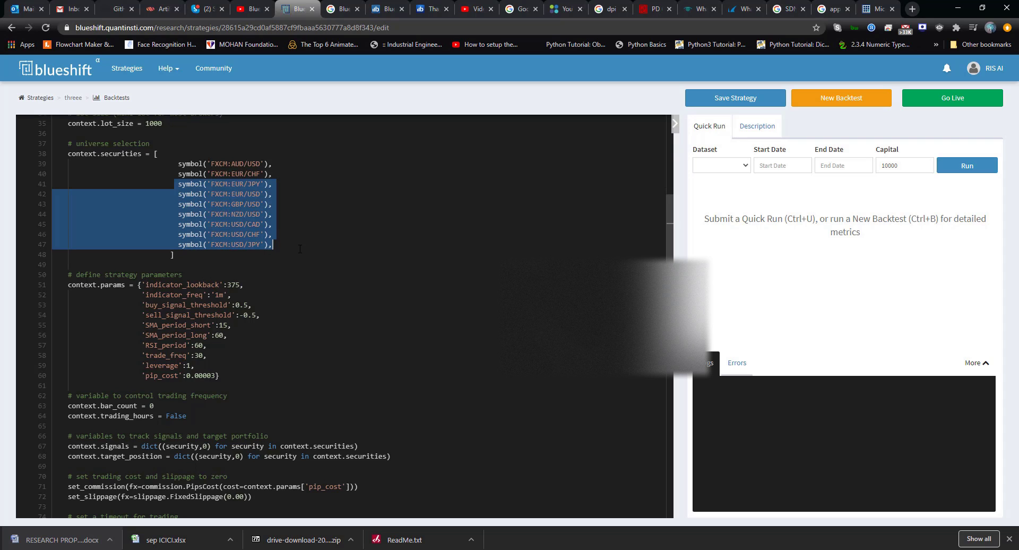
key("BackSpace")
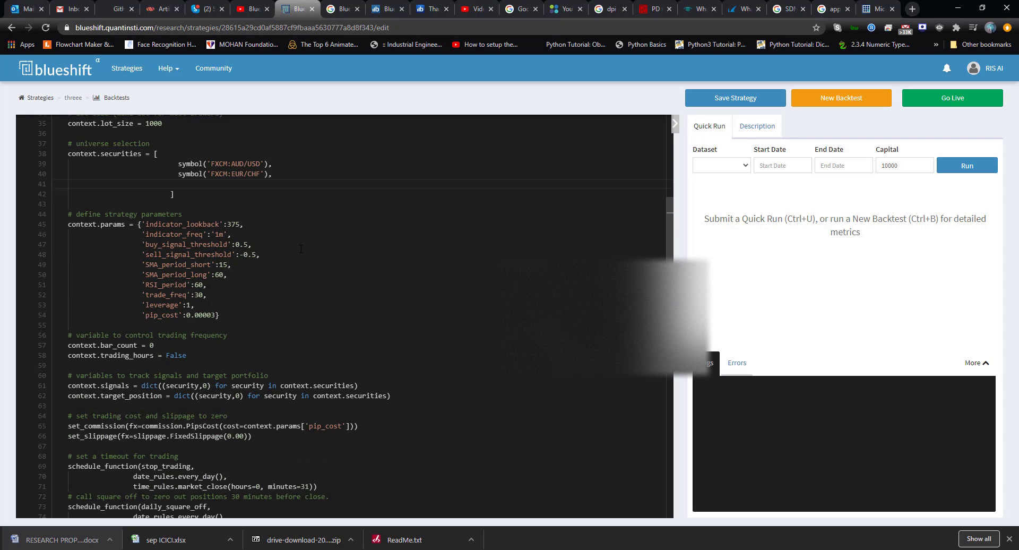
key("Delete")
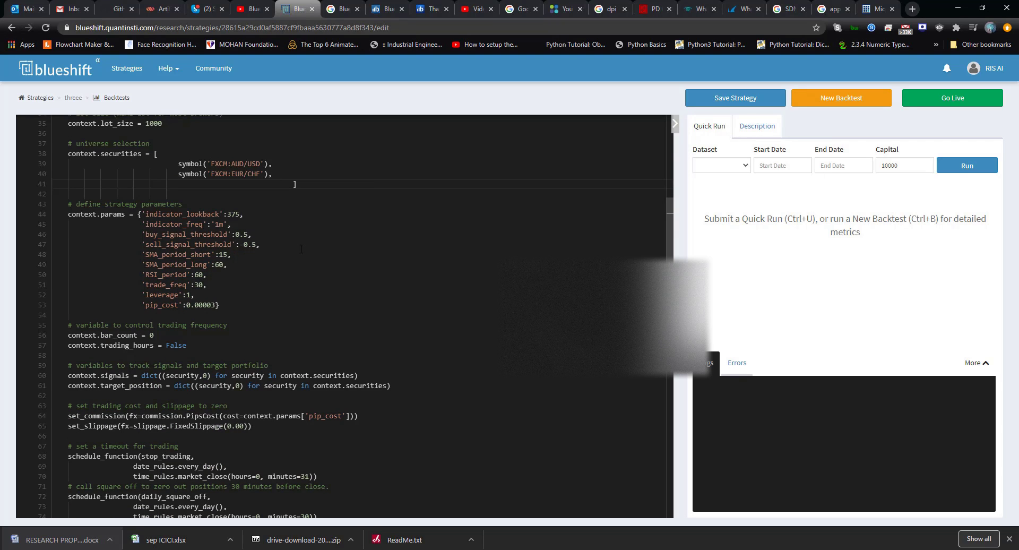
left_click_drag(179, 164, 273, 176)
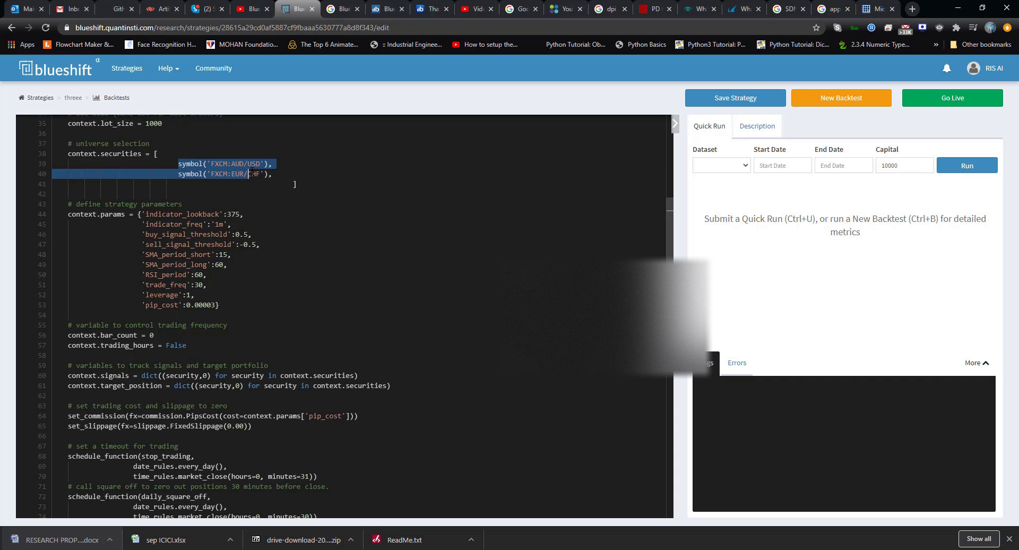
Choose the FX Minute dataset for the backtest
left_click(388, 212)
left_click(735, 169)
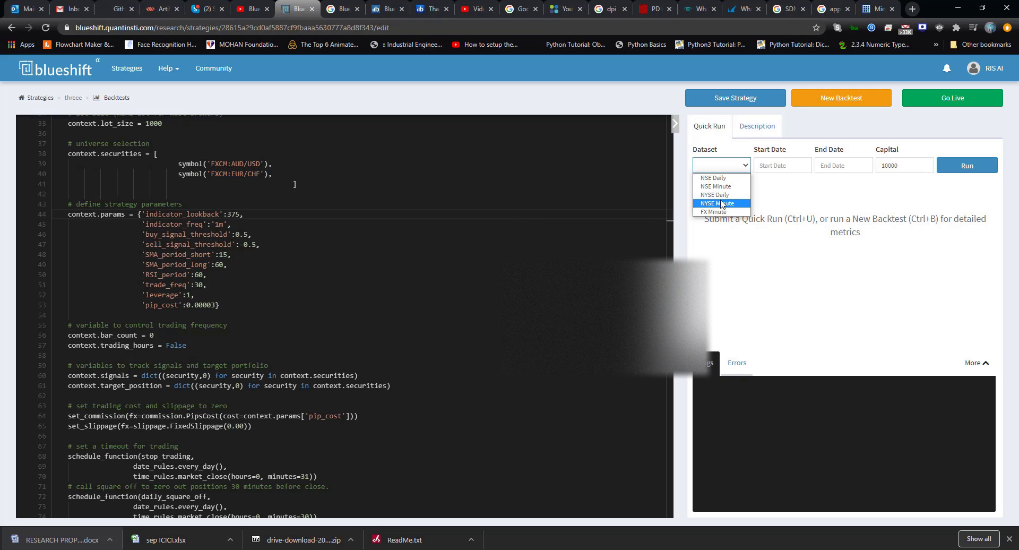
left_click(714, 211)
Set the backtest start date to 09 Aug 2017
left_click(786, 167)
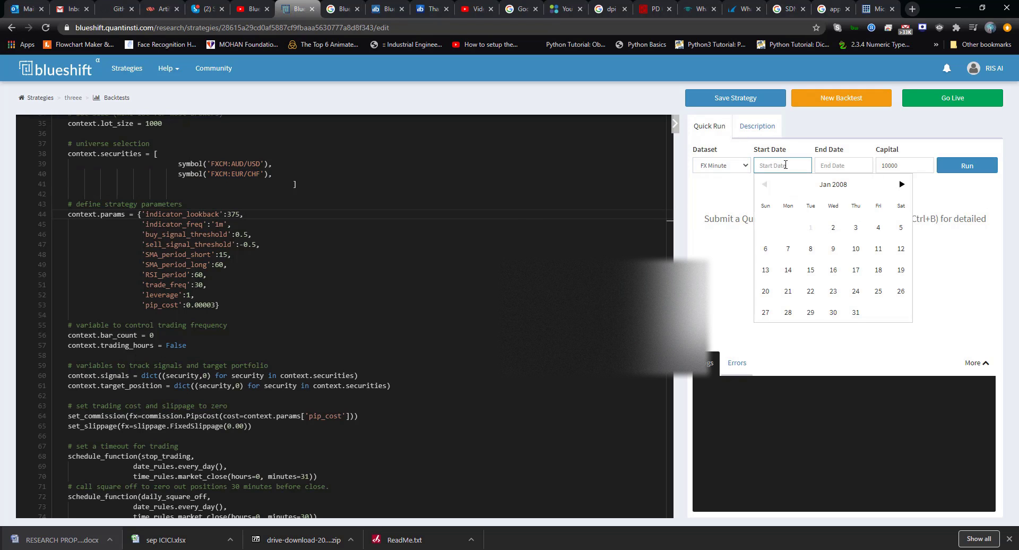
double_click(901, 184)
left_click(901, 185)
double_click(901, 184)
left_click(901, 184)
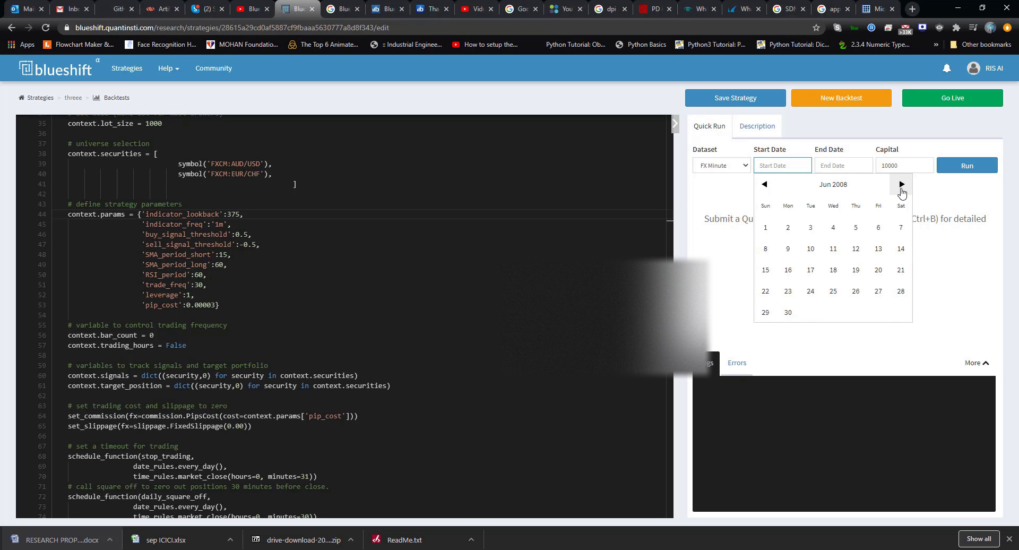
left_click(861, 185)
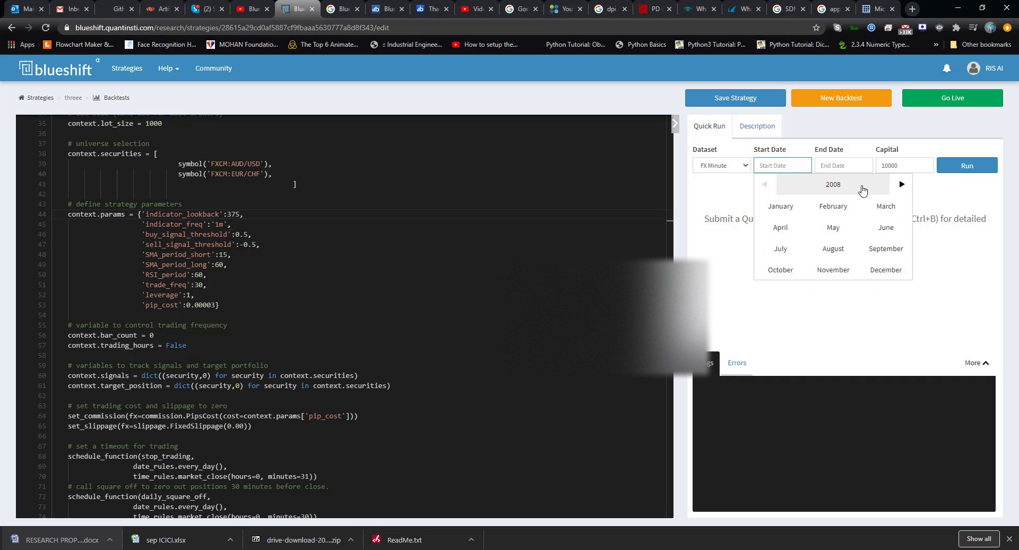
left_click(862, 189)
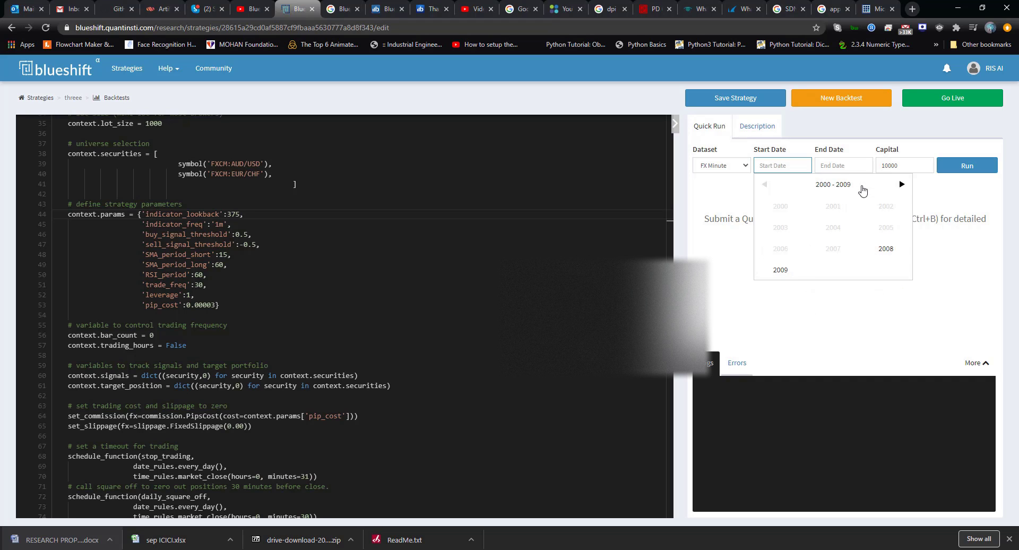
left_click(901, 185)
left_click(763, 184)
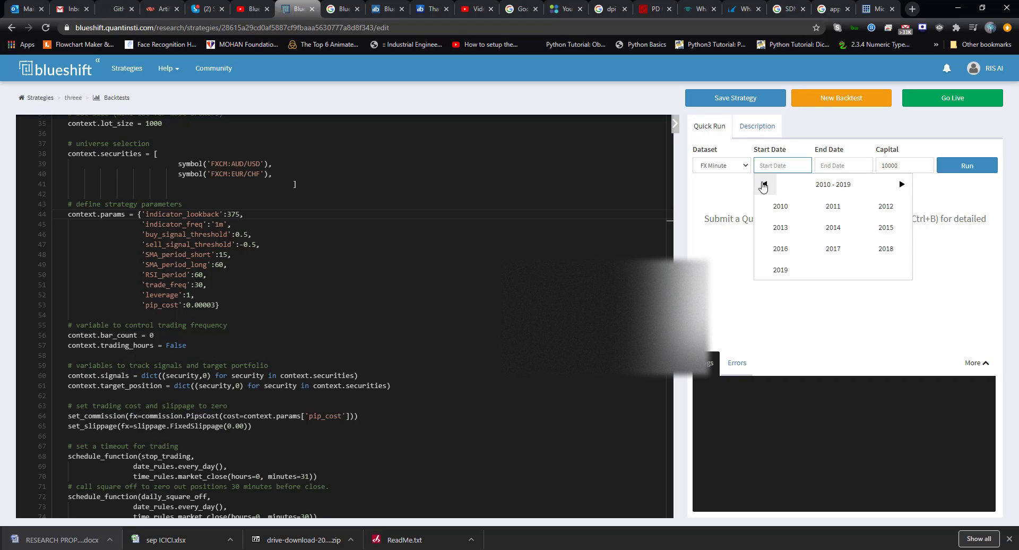
left_click(832, 249)
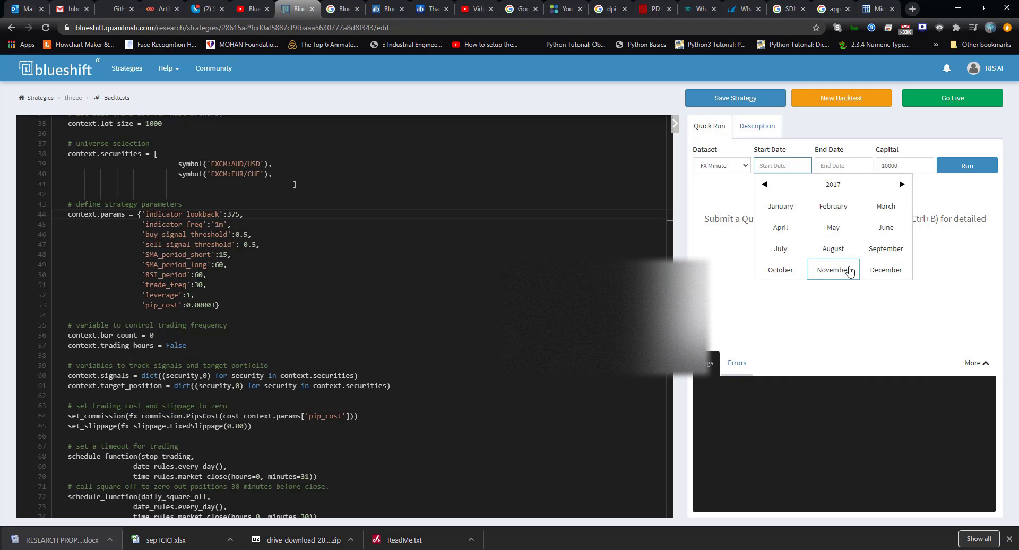
left_click(833, 249)
left_click(833, 248)
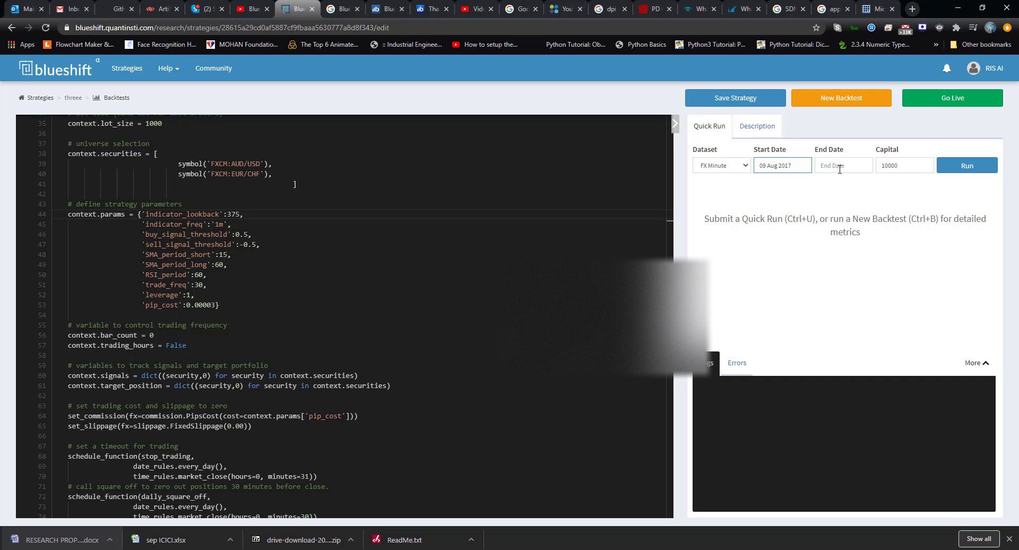
Set the end date to 13 Oct 2020 and start a quick backtest run
left_click(839, 167)
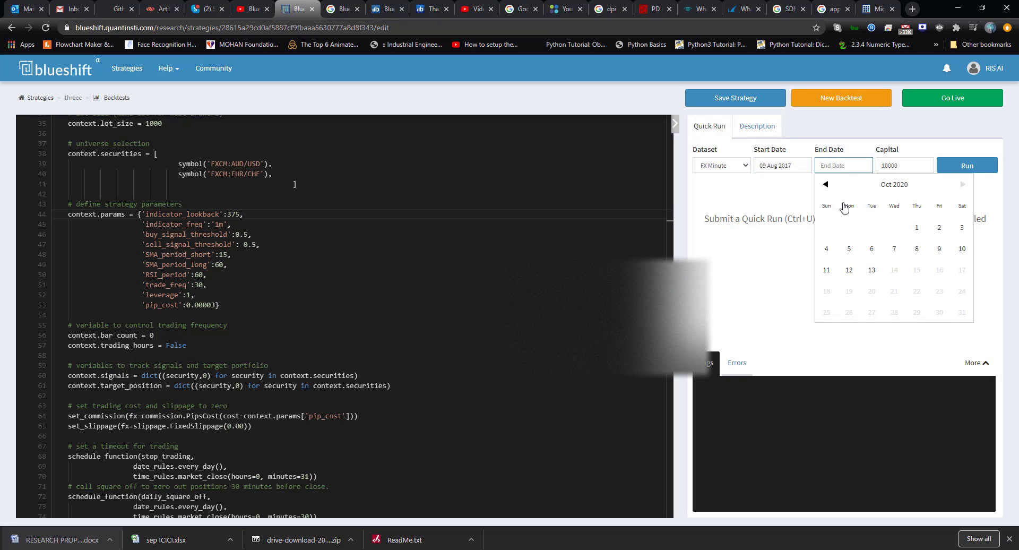
left_click(872, 268)
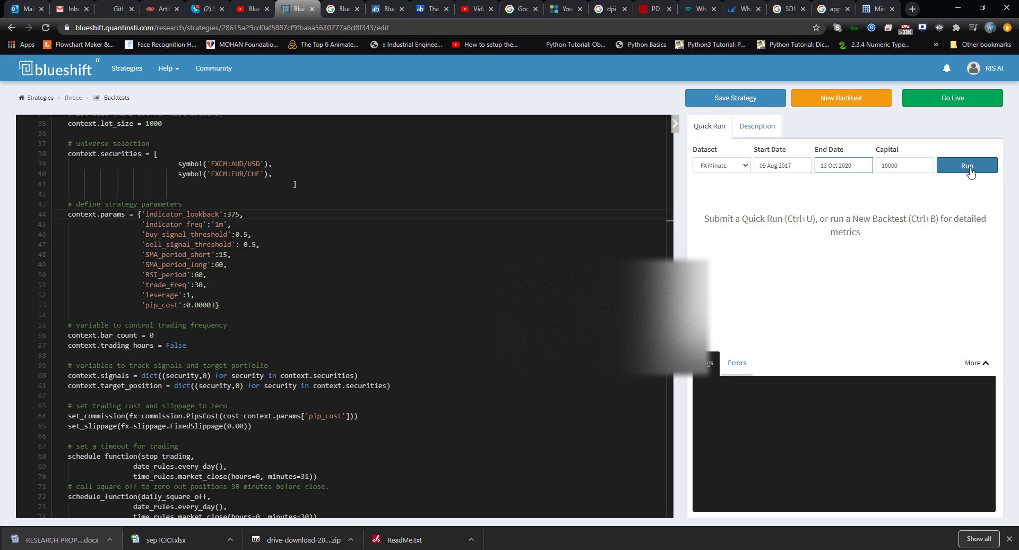
left_click(968, 166)
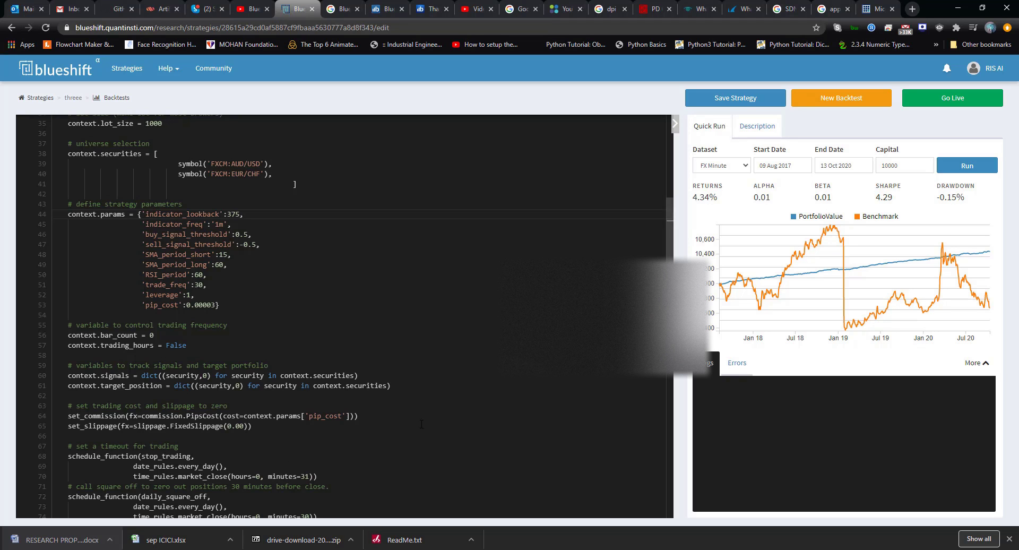
Bring up the stockbecktesting folder window and edit formula_one with Notepad++
left_click(344, 546)
left_click(374, 520)
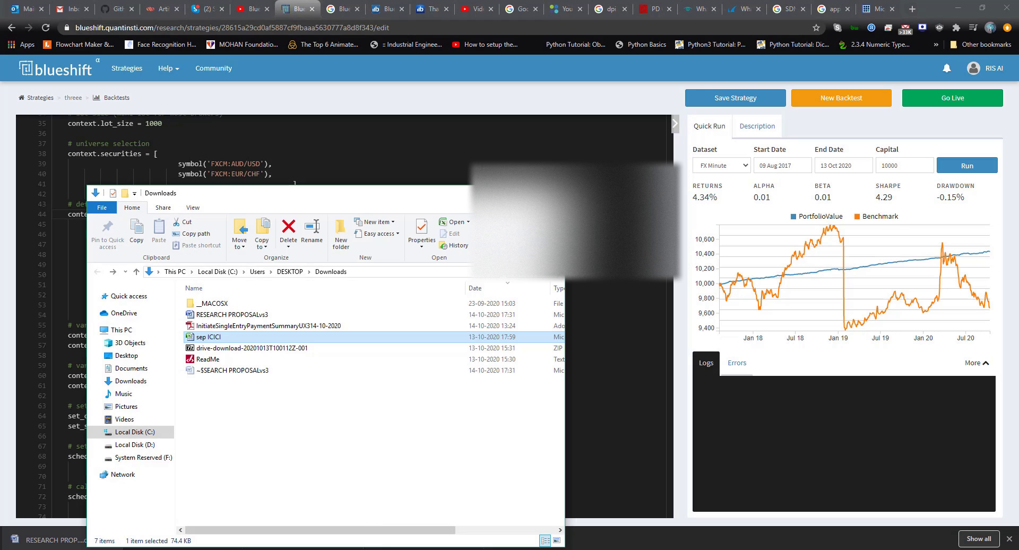
mouse_move(14, 540)
left_click(255, 504)
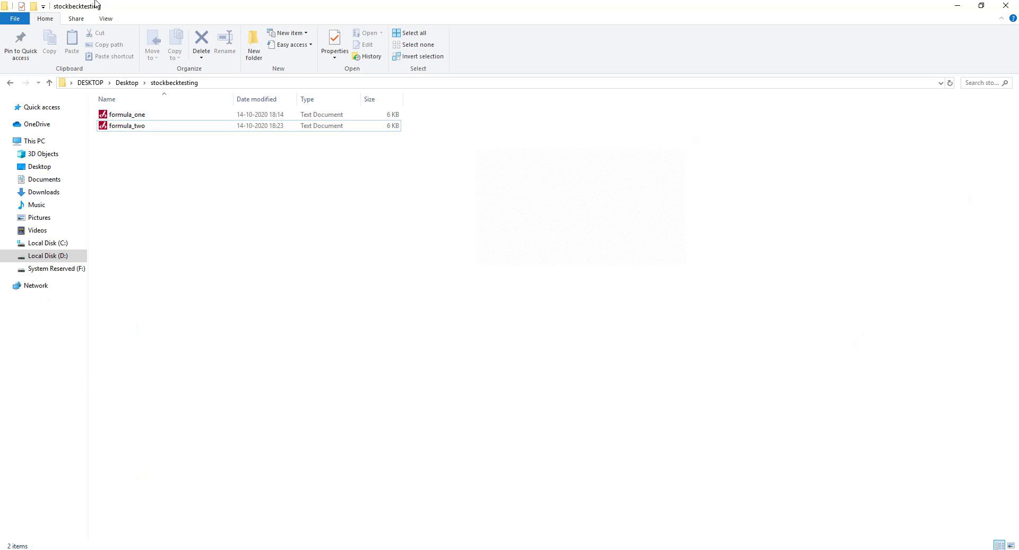
right_click(127, 117)
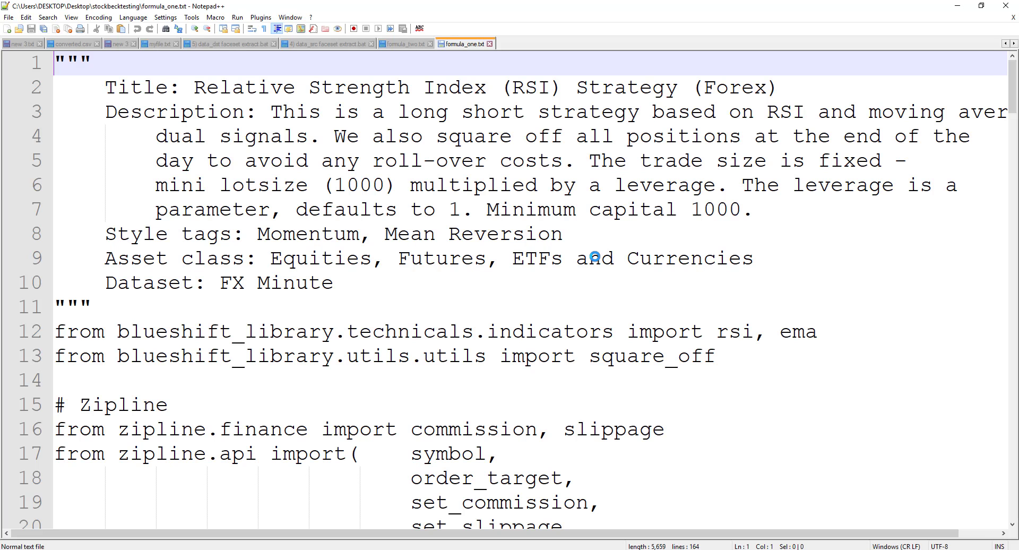
Select the entire 164-line formula_one strategy code in Notepad++ for copying
left_click(596, 258)
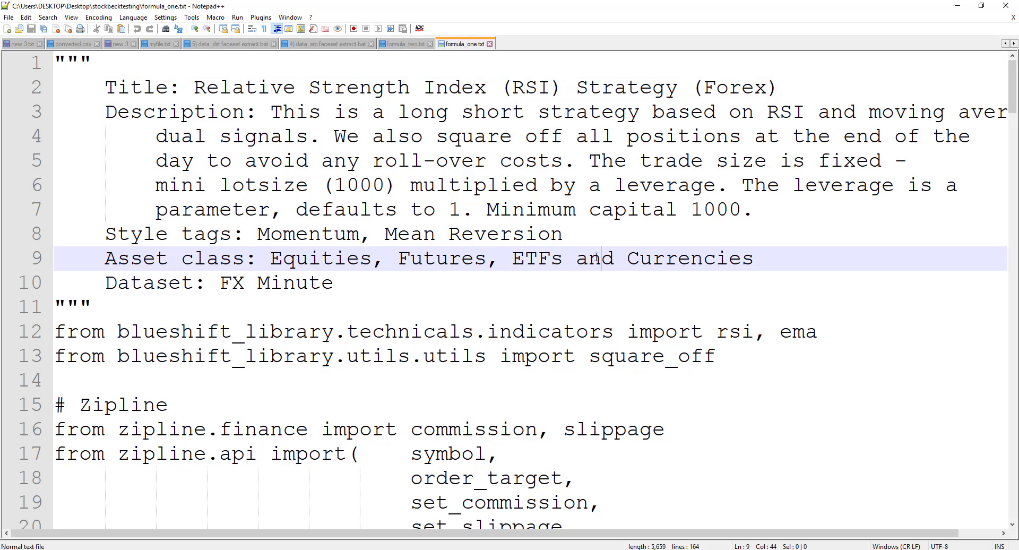
left_click(410, 209)
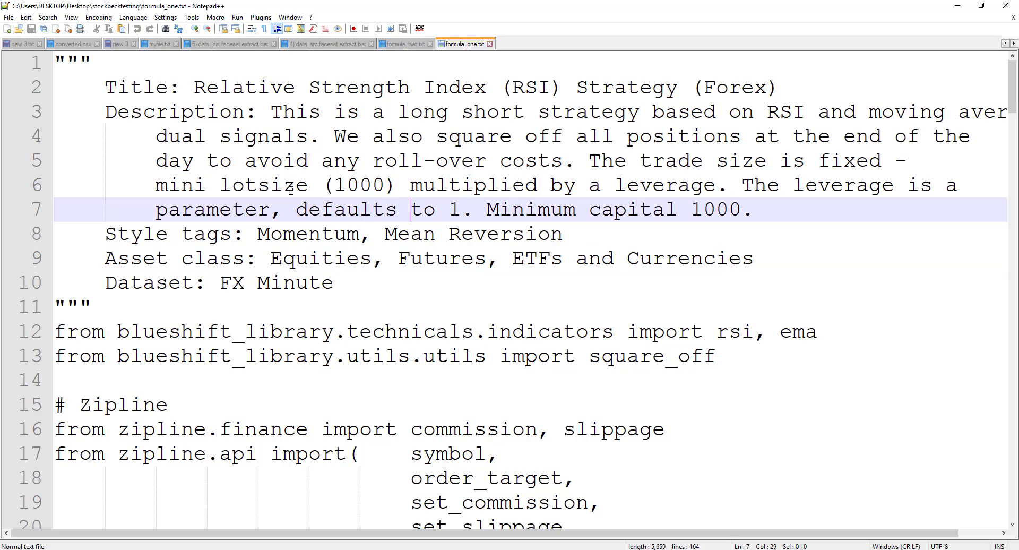
left_click(93, 64)
left_click(95, 82)
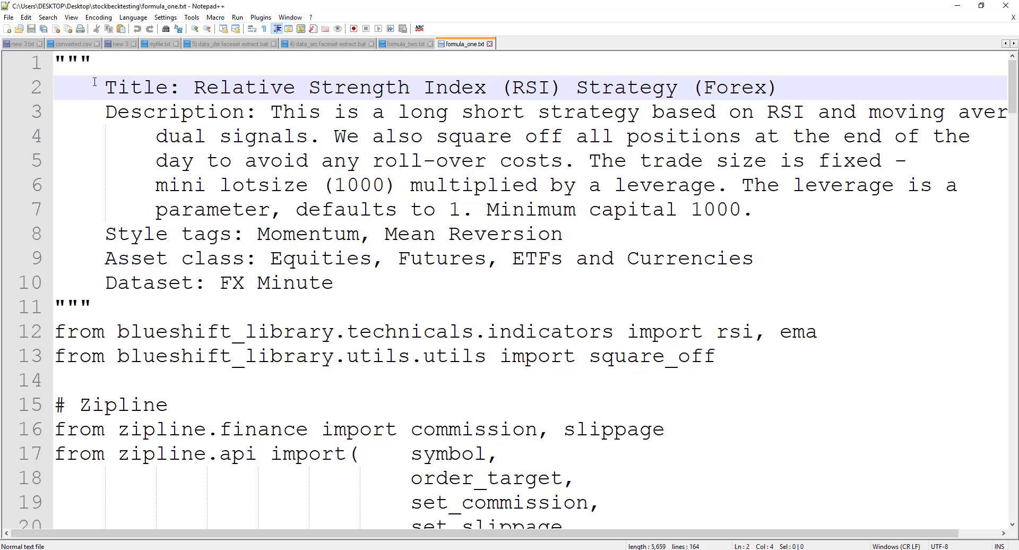
left_click(219, 136)
mouse_move(63, 60)
left_mouse_down()
mouse_move(485, 441)
mouse_move(503, 496)
left_mouse_up()
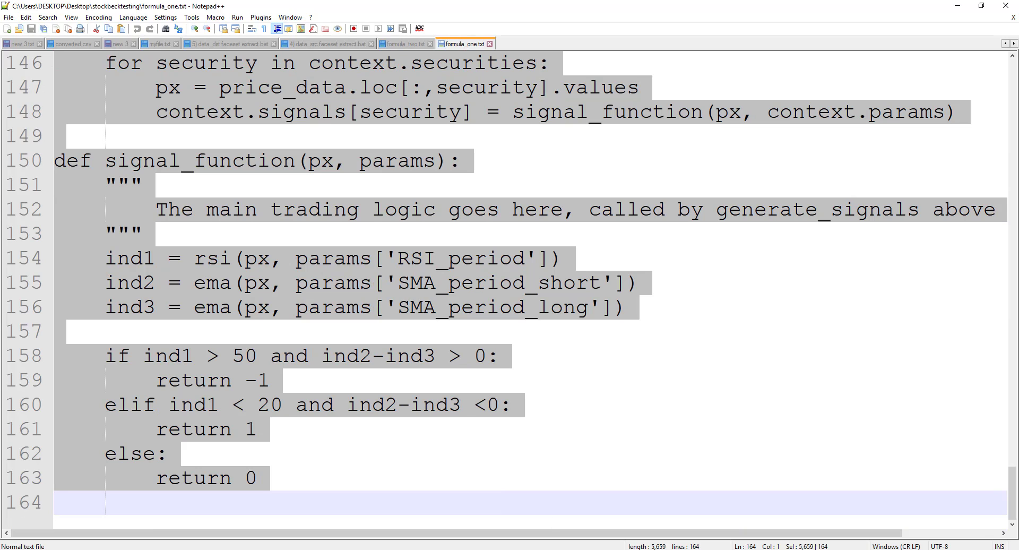
Paste formula_one over the Blueshift code, changing RSI thresholds from 60/30 to 50/20
key("alt+Tab")
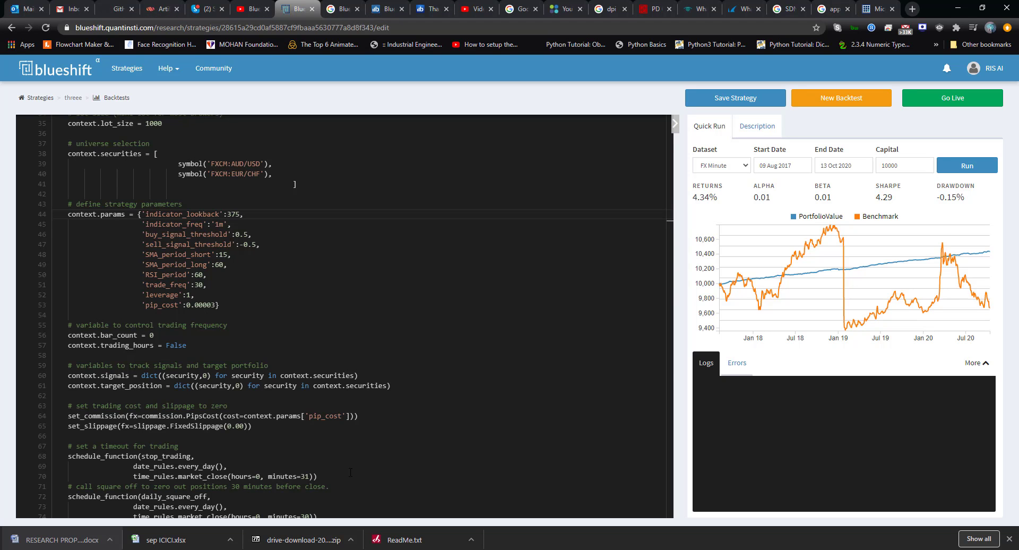
double_click(249, 365)
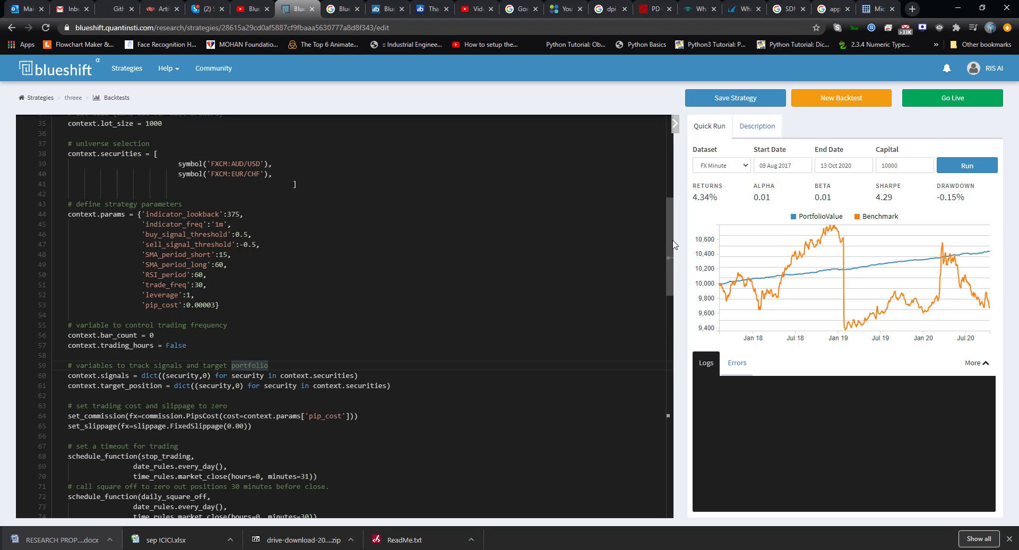
scroll(670, 244, "up", 6)
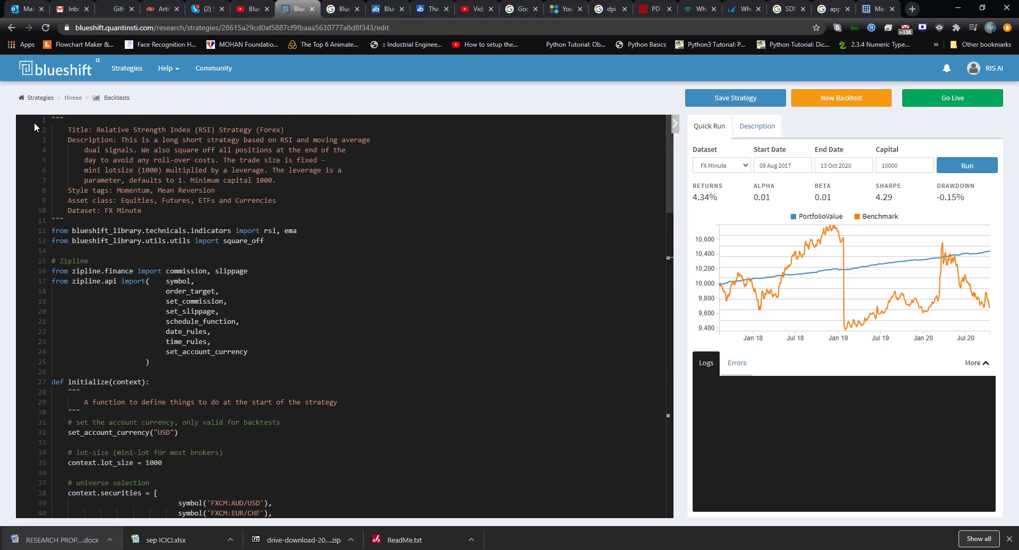
mouse_move(52, 119)
left_mouse_down()
mouse_move(390, 447)
mouse_move(371, 512)
left_mouse_up()
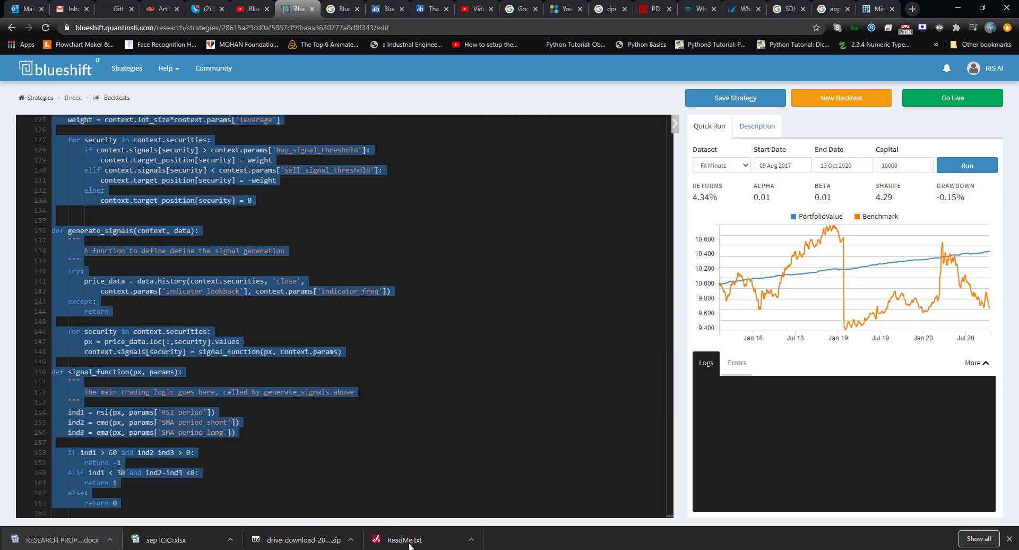
key("ctrl+v")
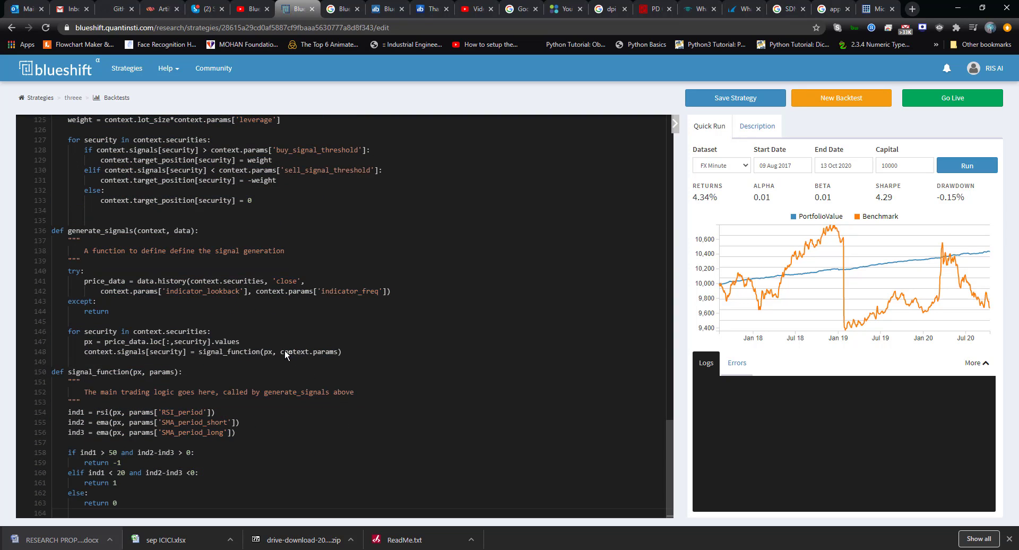
Run a quick backtest of formula_one, returning 19.54% with Sharpe 10.91
left_click(950, 168)
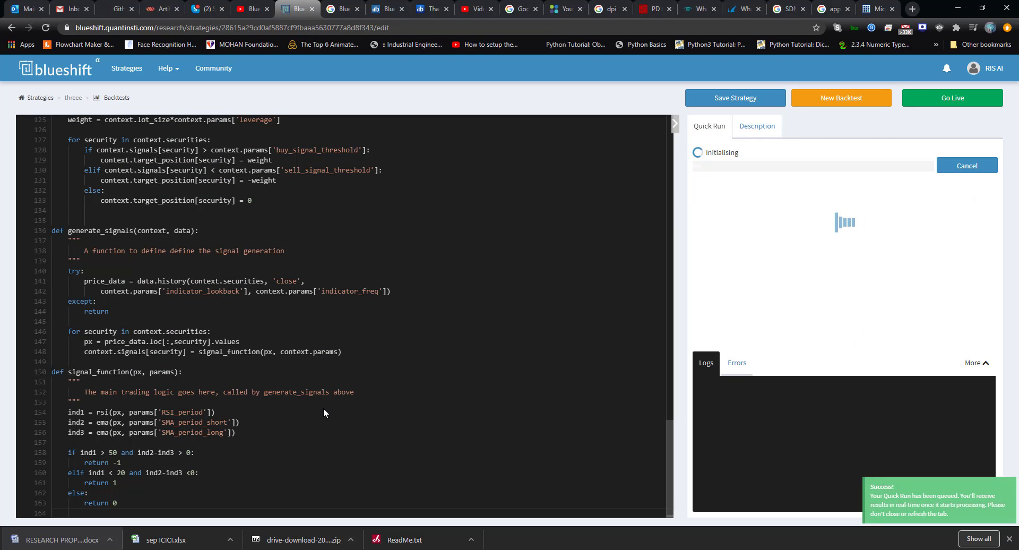
scroll(321, 409, "up", 1)
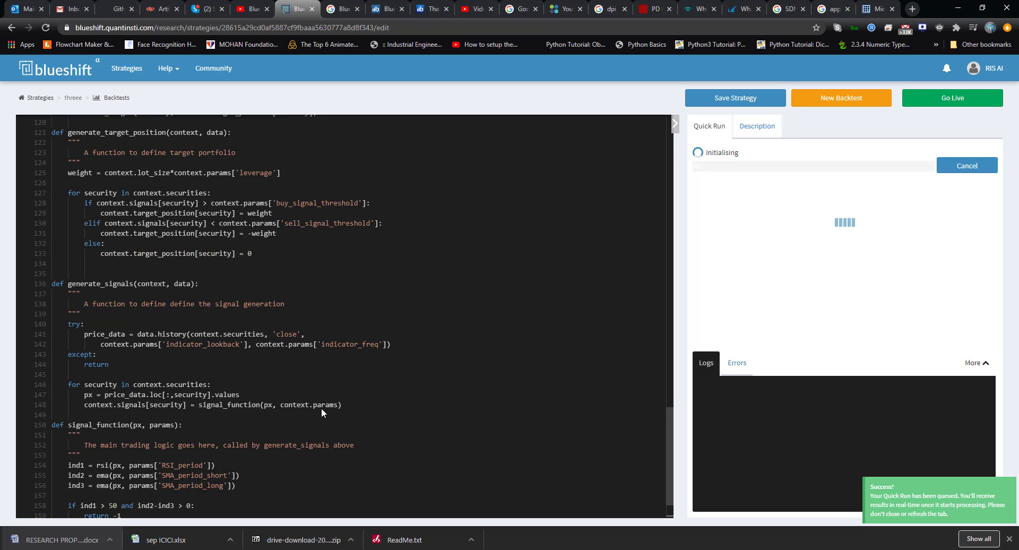
scroll(322, 409, "up", 3)
scroll(322, 412, "up", 2)
scroll(321, 412, "up", 1)
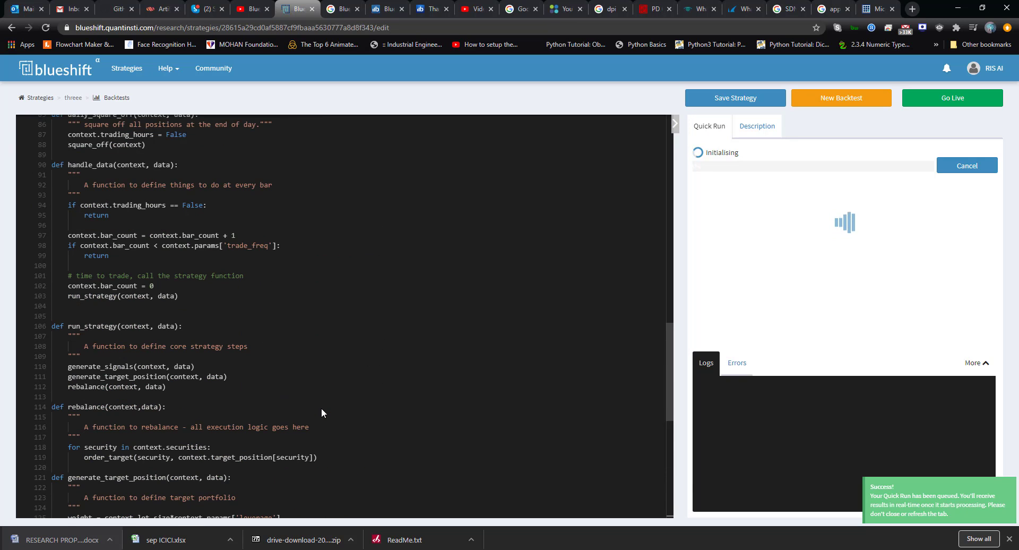
scroll(322, 411, "down", 3)
scroll(321, 408, "down", 4)
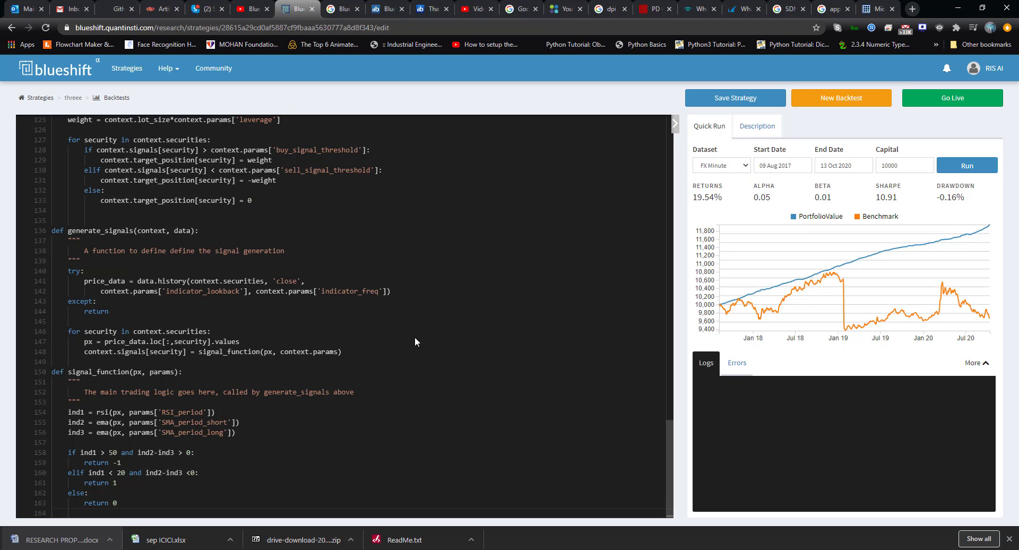
scroll(358, 398, "up", 3)
scroll(358, 402, "down", 3)
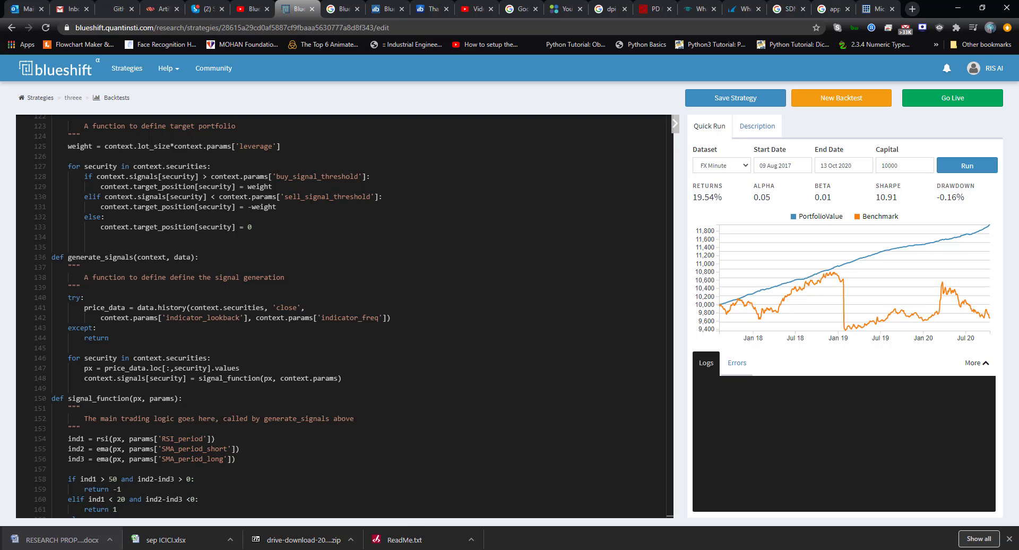
Open formula_two from the stockbecktesting folder in Code Writer
left_click(256, 523)
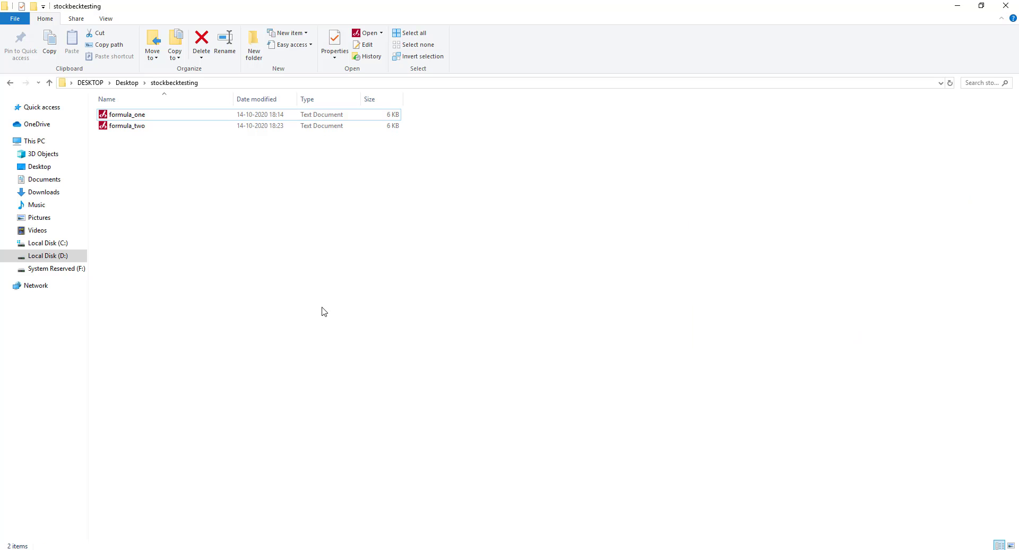
right_click(130, 127)
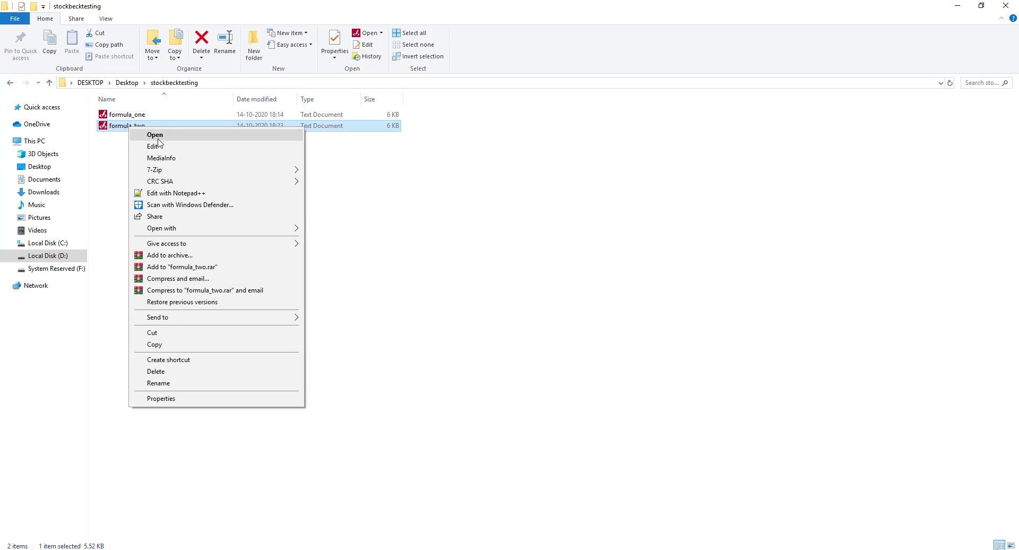
left_click(175, 146)
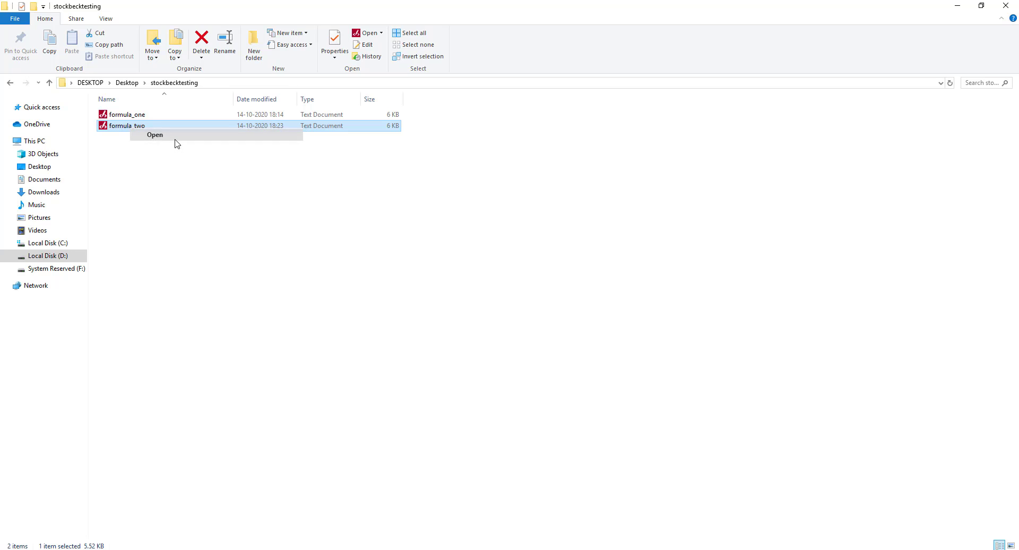
scroll(498, 302, "down", 6)
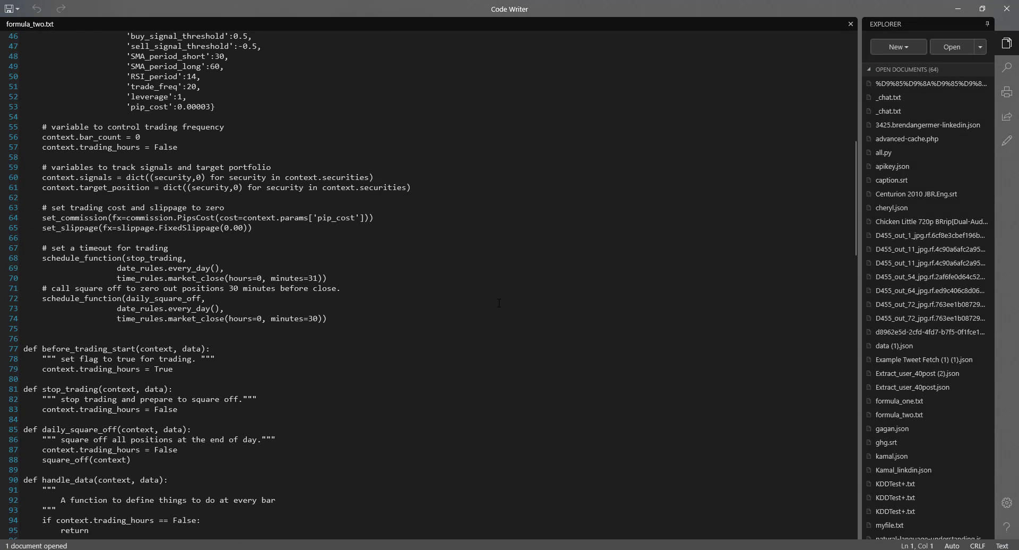
Copy all of the formula_two code and minimize Code Writer
left_click(499, 302)
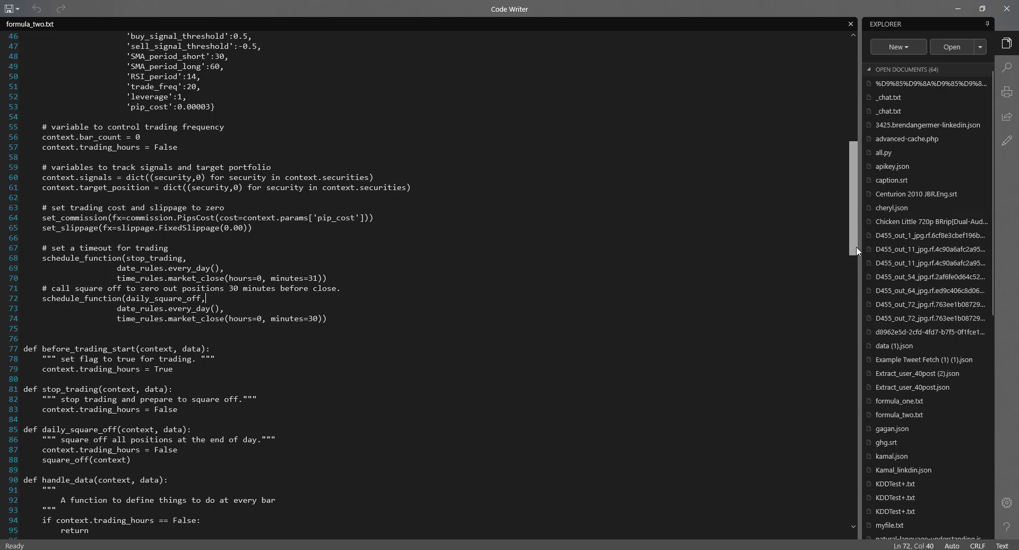
mouse_move(855, 247)
left_mouse_down()
mouse_move(830, 86)
mouse_move(832, 454)
left_mouse_up()
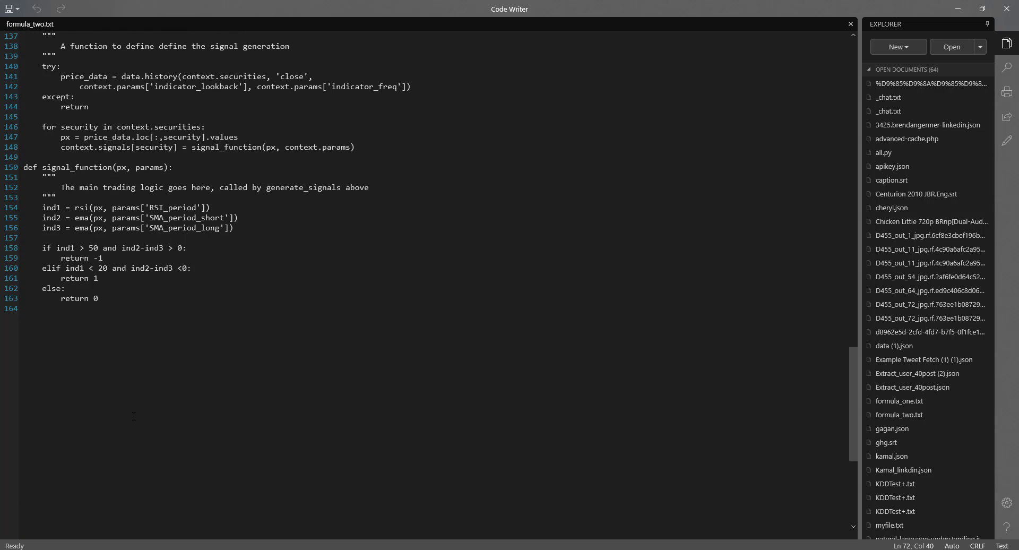
key("ctrl+a")
key("ctrl+Home")
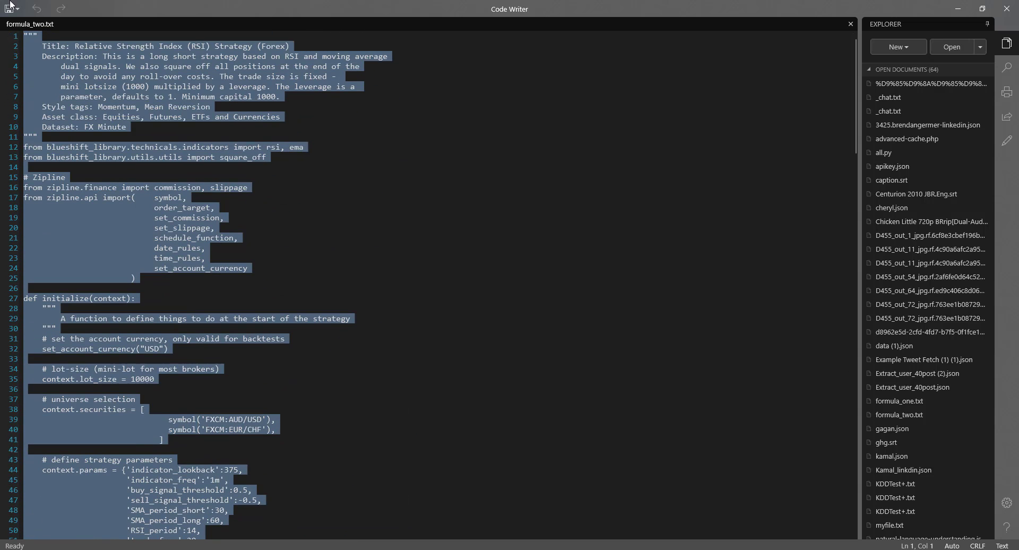
left_click(958, 9)
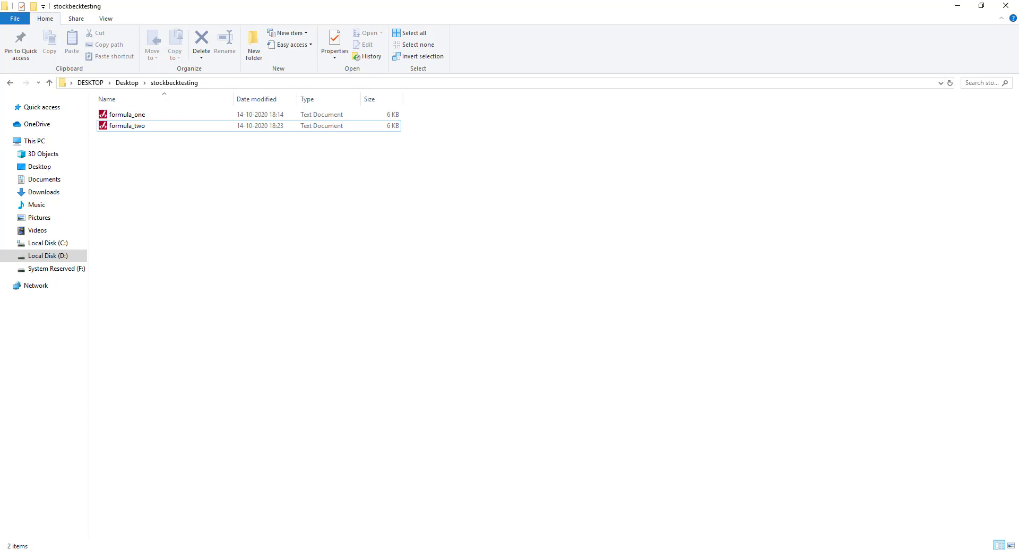
Delete all existing code in the Blueshift editor and paste formula_two in its place
key("alt+Tab")
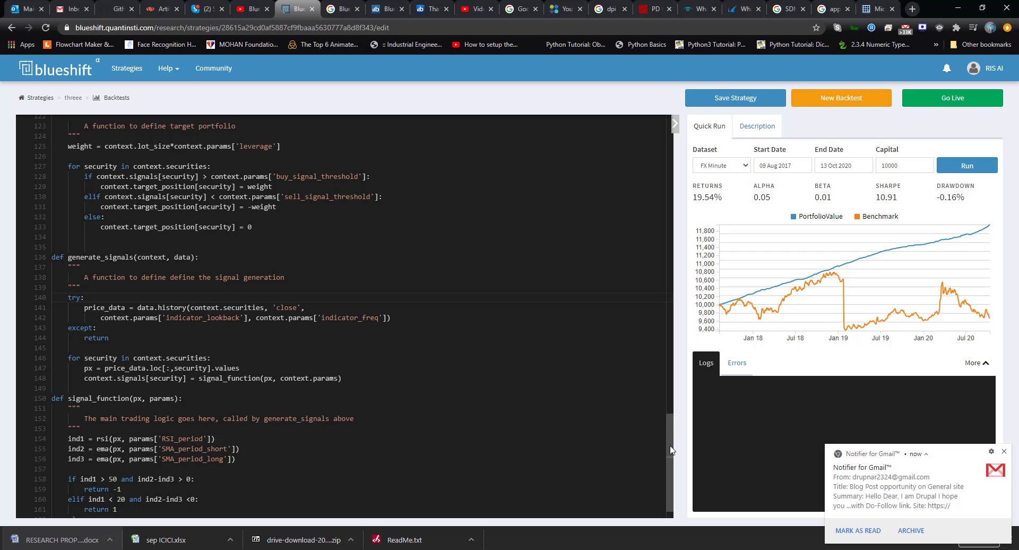
left_click_drag(670, 462, 670, 159)
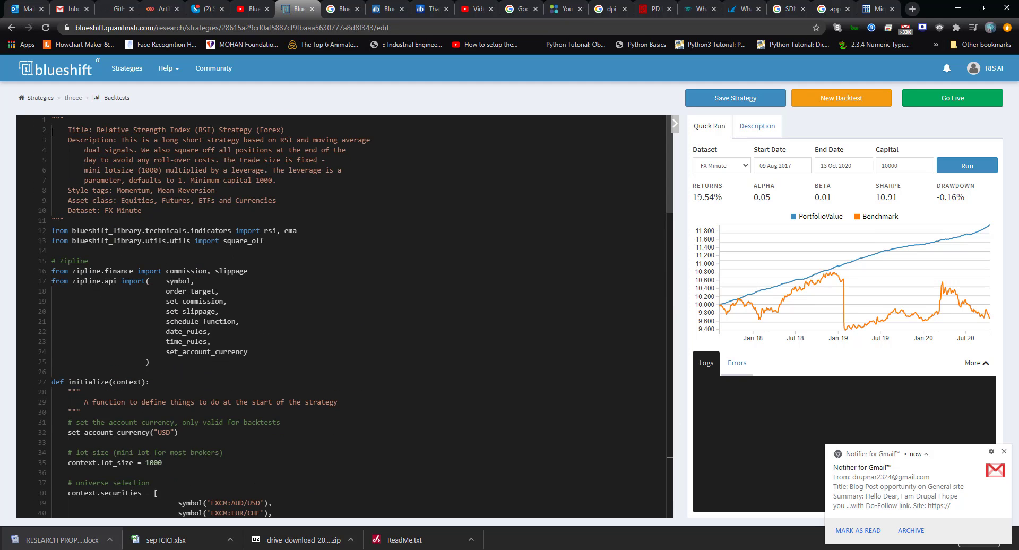
mouse_move(54, 118)
left_mouse_down()
mouse_move(288, 370)
mouse_move(335, 507)
left_mouse_up()
key("ctrl+c")
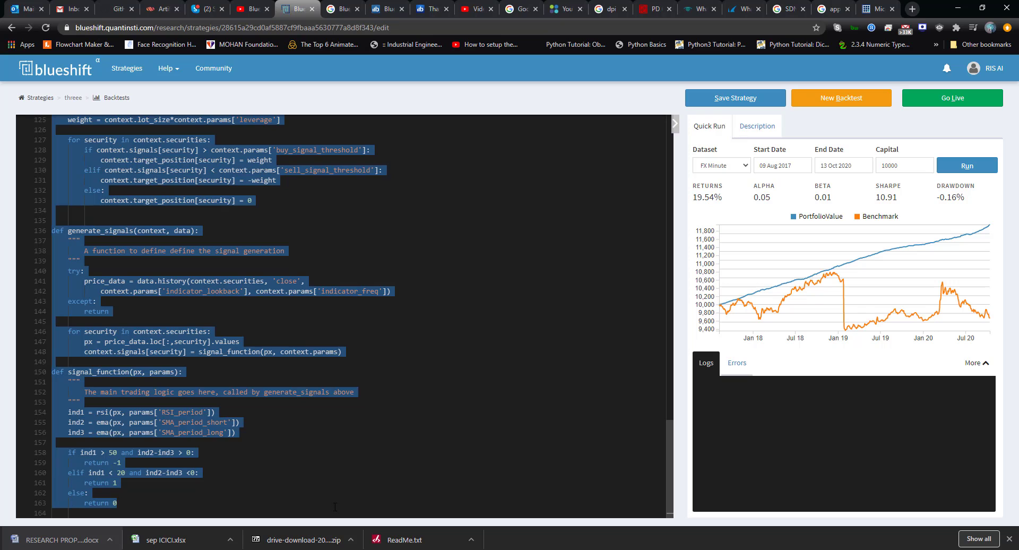
key("Delete")
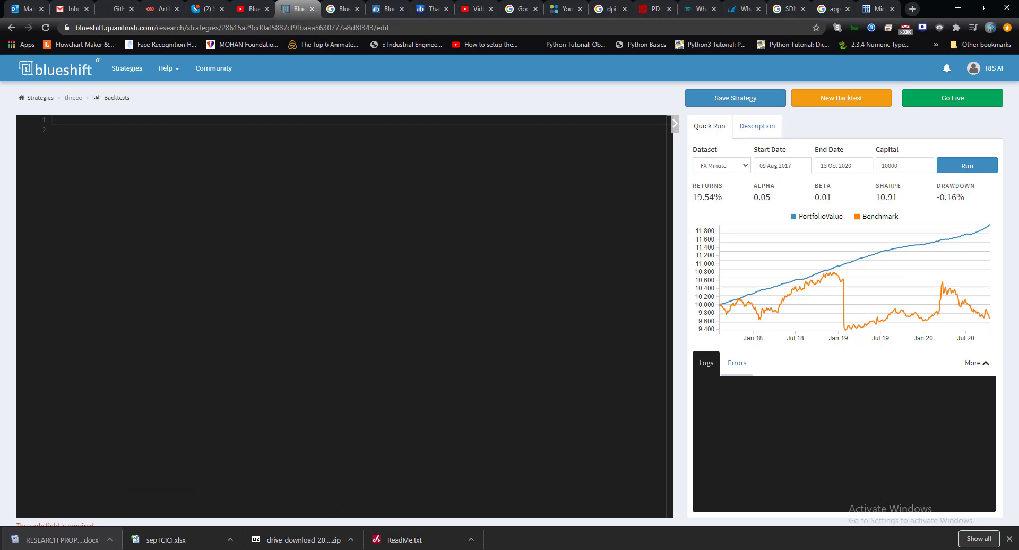
key("ctrl+v")
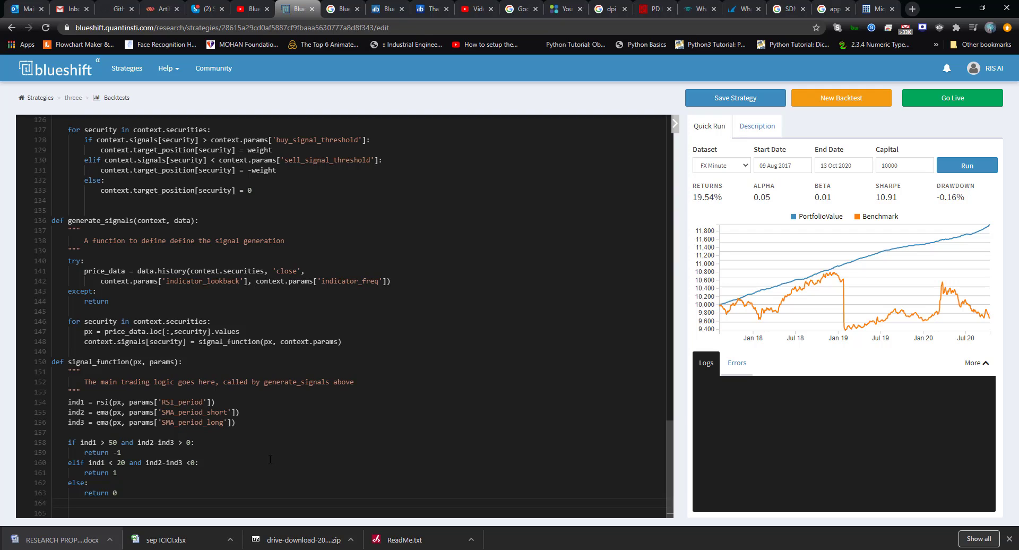
Start a quick-run backtest of the formula_two code on FX Minute data
left_click(960, 166)
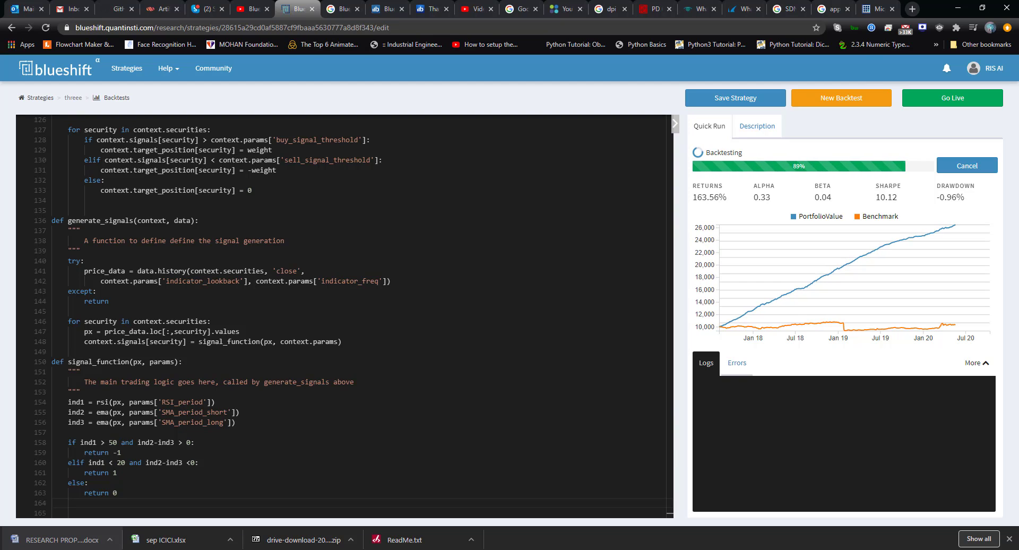
Review the completed formula_two run: 195.37% returns, Sharpe 10.25, alpha 0.33, -0.96% drawdown
left_click(868, 510)
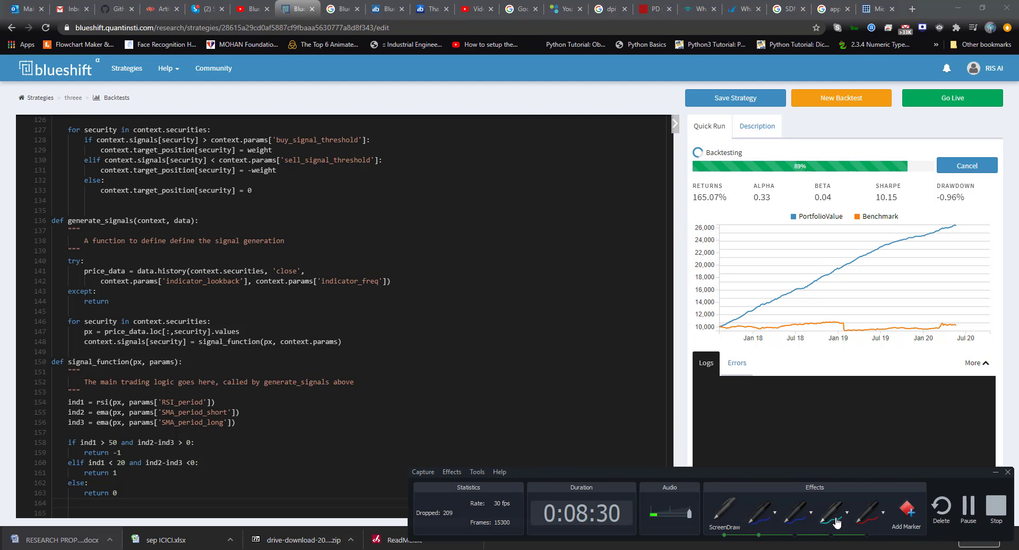
left_click(864, 523)
left_click(726, 519)
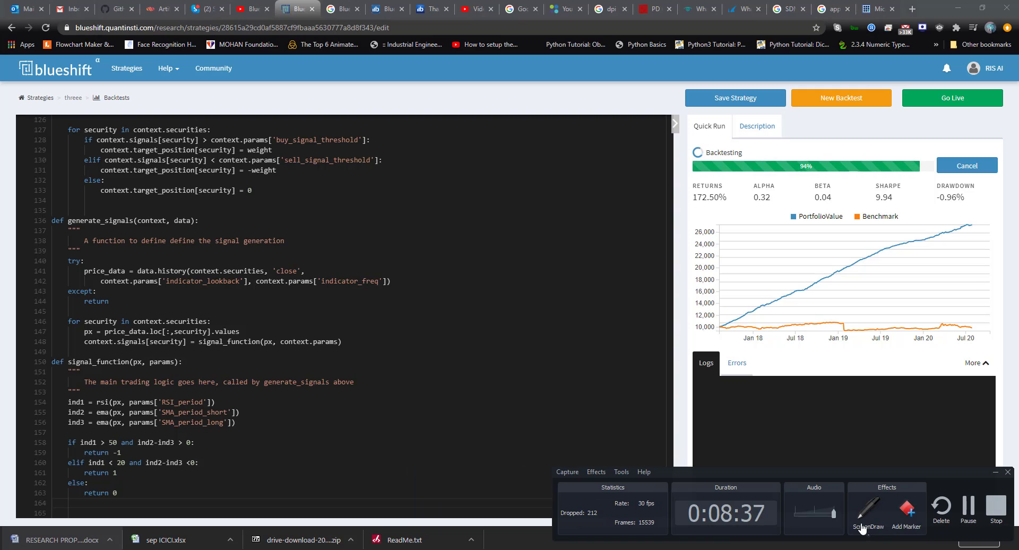
left_click(995, 471)
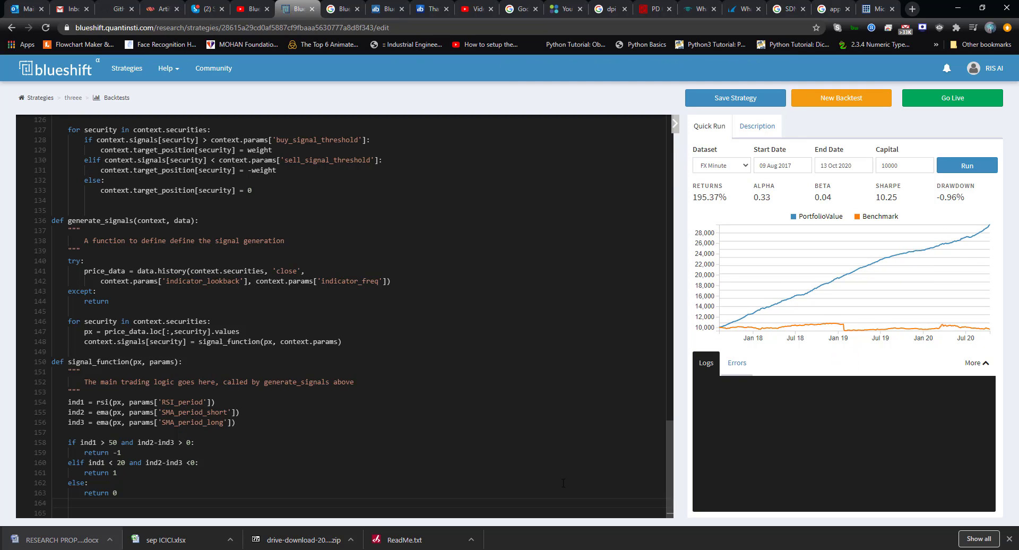
key("alt+Tab")
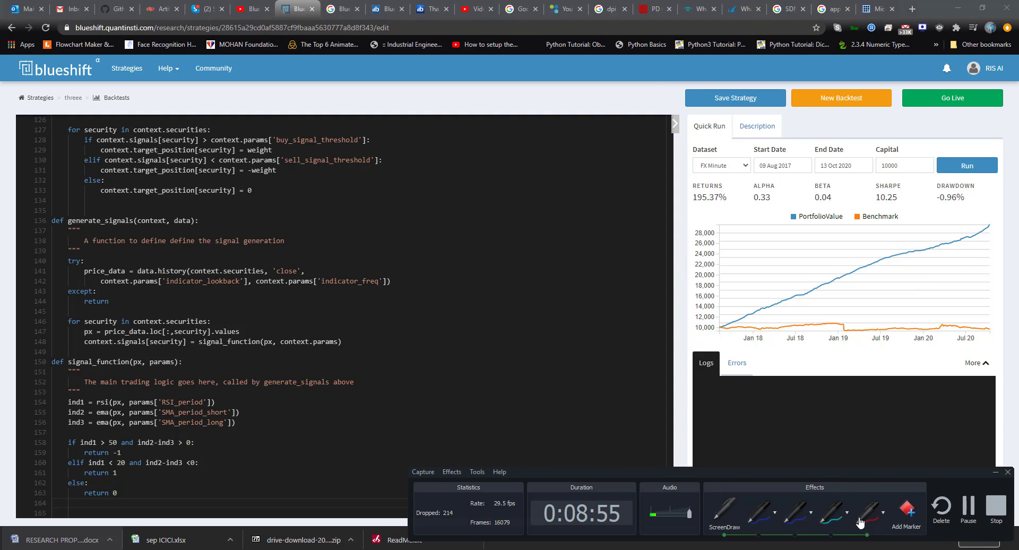
left_click_drag(773, 178, 769, 180)
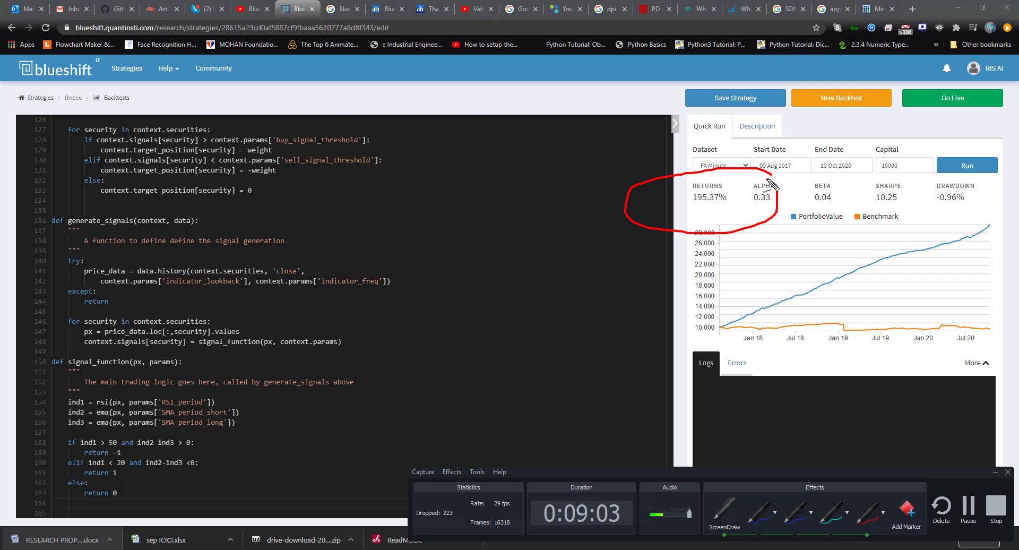
mouse_move(711, 194)
left_mouse_down()
mouse_move(729, 216)
mouse_move(715, 190)
mouse_move(731, 192)
left_mouse_up()
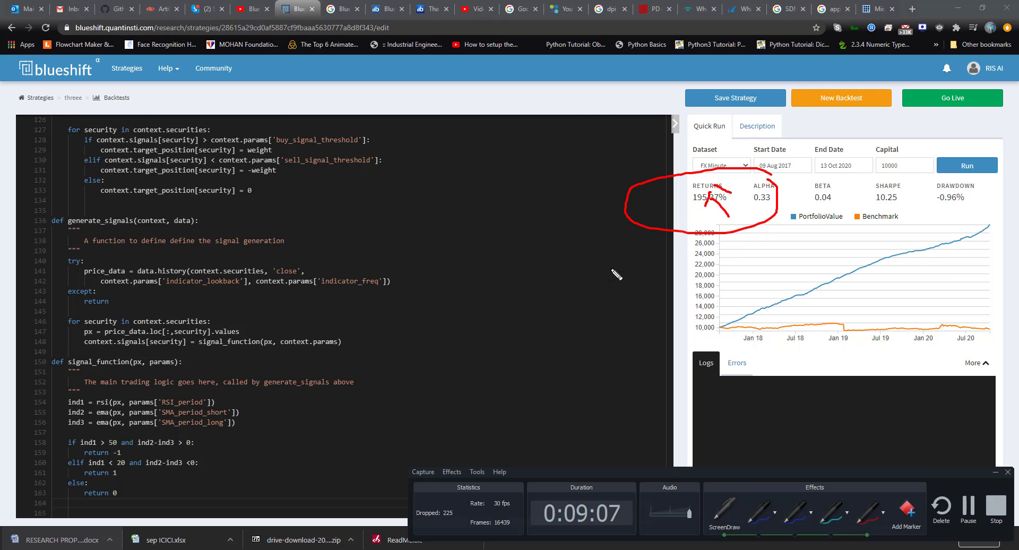
left_click(722, 522)
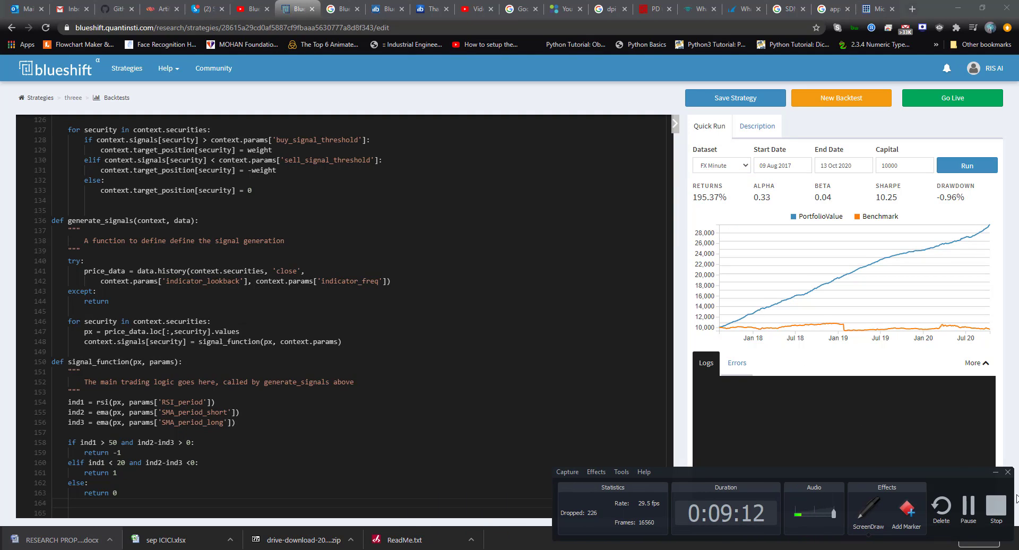
left_click(995, 472)
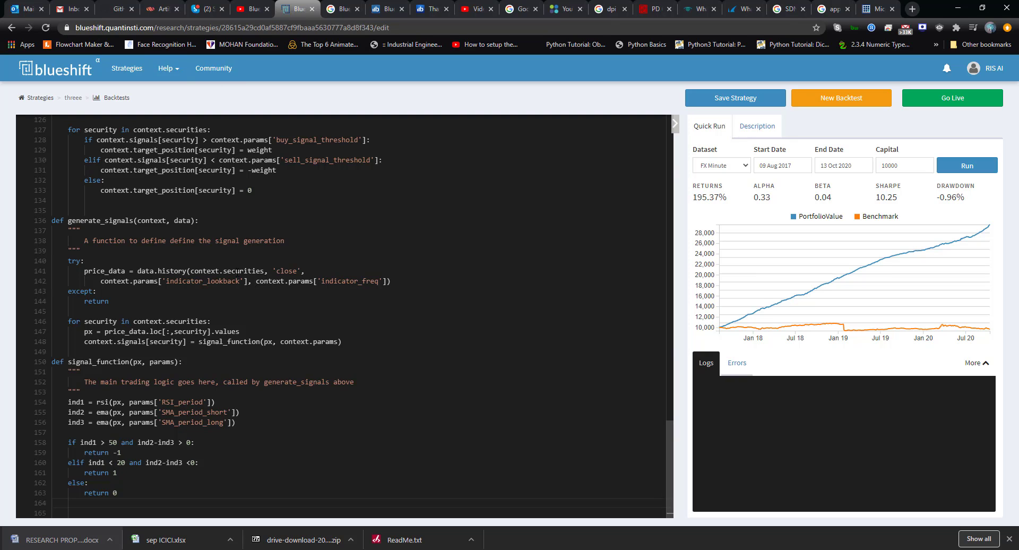
scroll(274, 281, "up", 3)
scroll(276, 283, "down", 3)
left_click(727, 166)
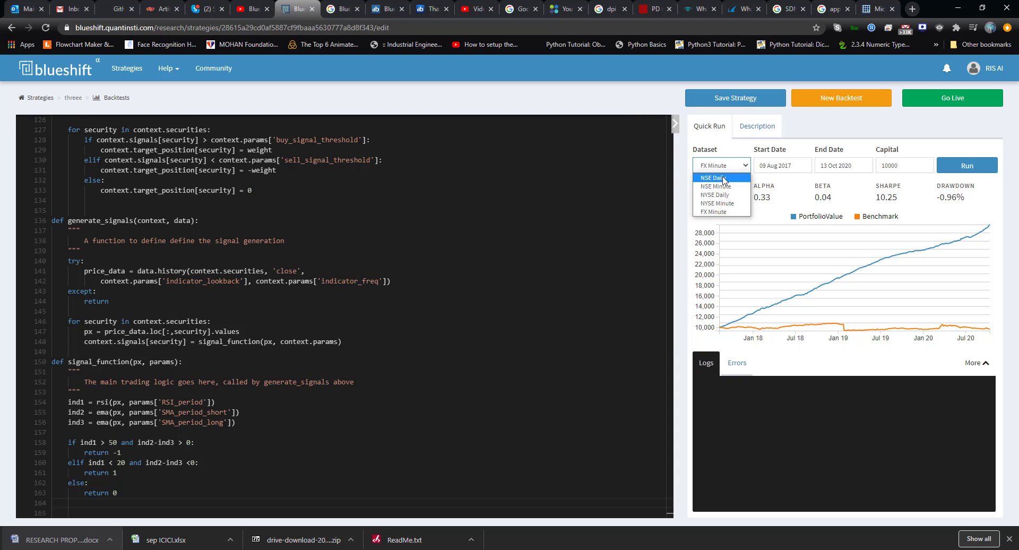
left_click(642, 362)
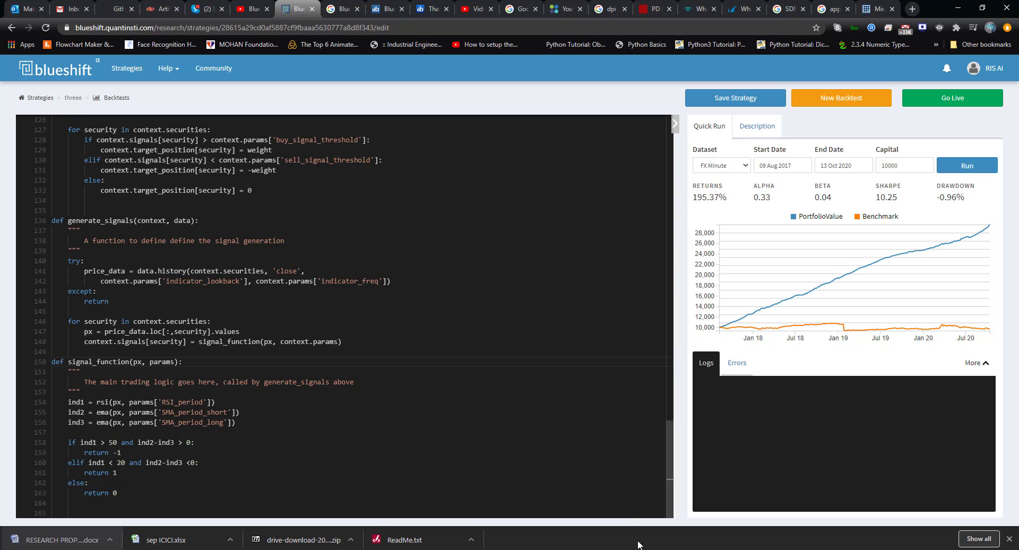
key("F9")
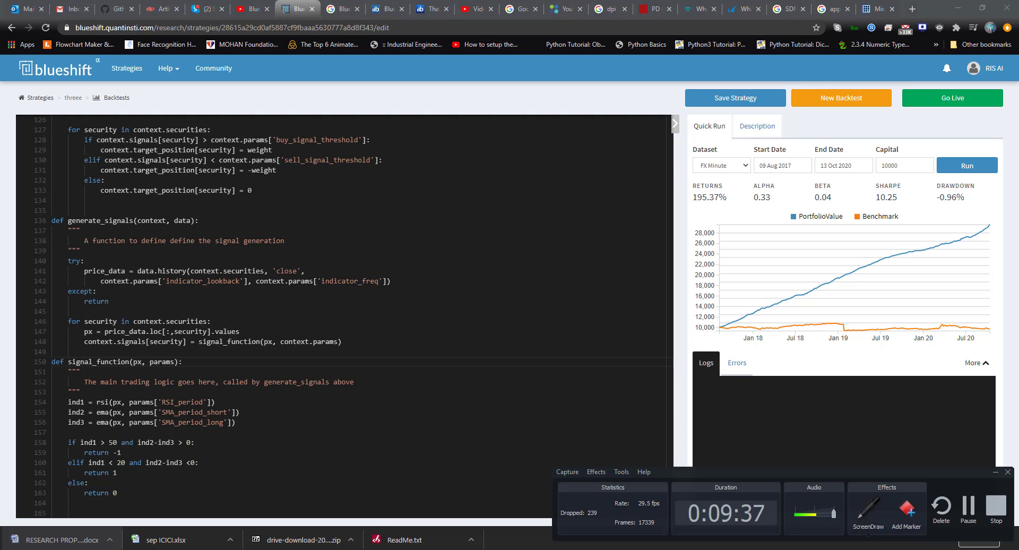